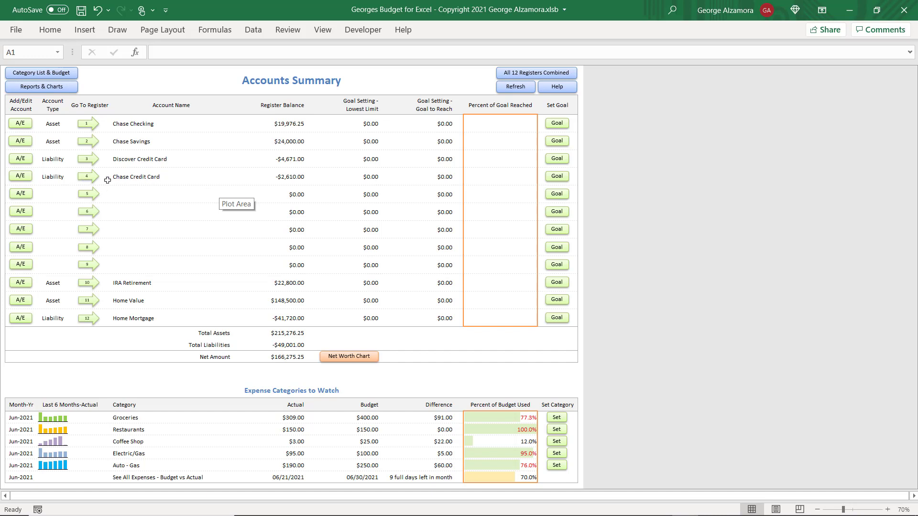
Open the register for the Chase Credit Card account from the accounts summary.
click(86, 181)
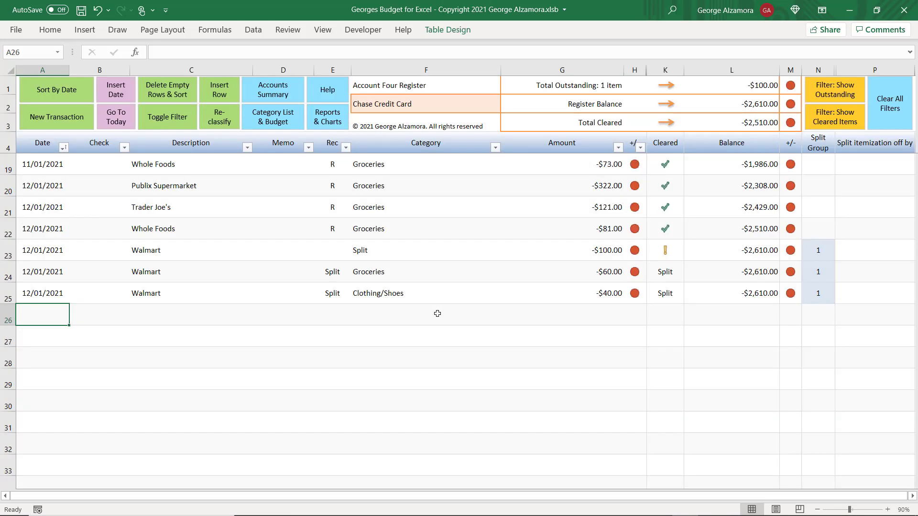
click(63, 147)
key(Escape)
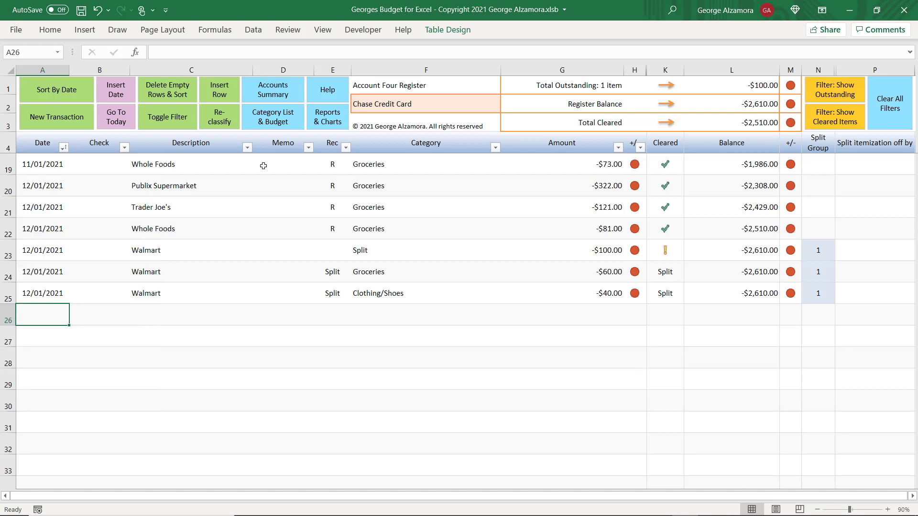
click(495, 148)
key(Escape)
Mark the 12/01/2021 Walmart transaction with the Split category as reconciled with R.
click(333, 250)
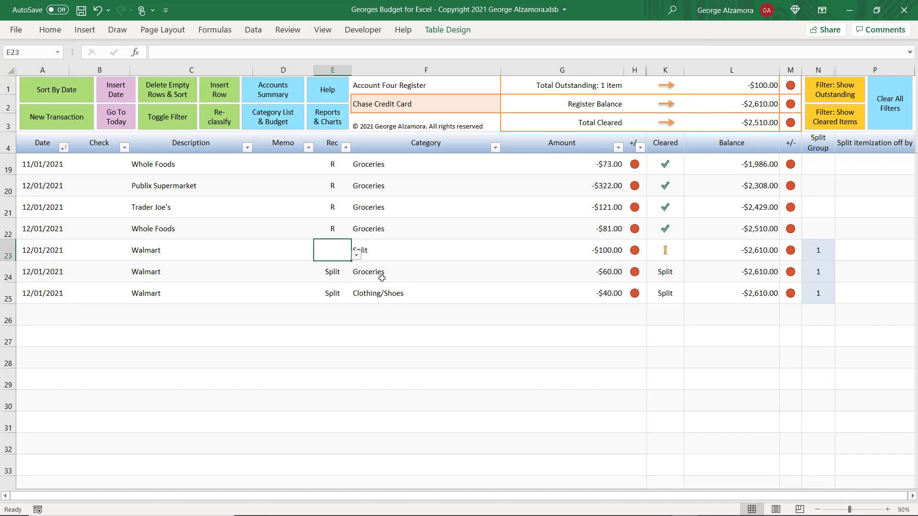
click(356, 255)
click(337, 266)
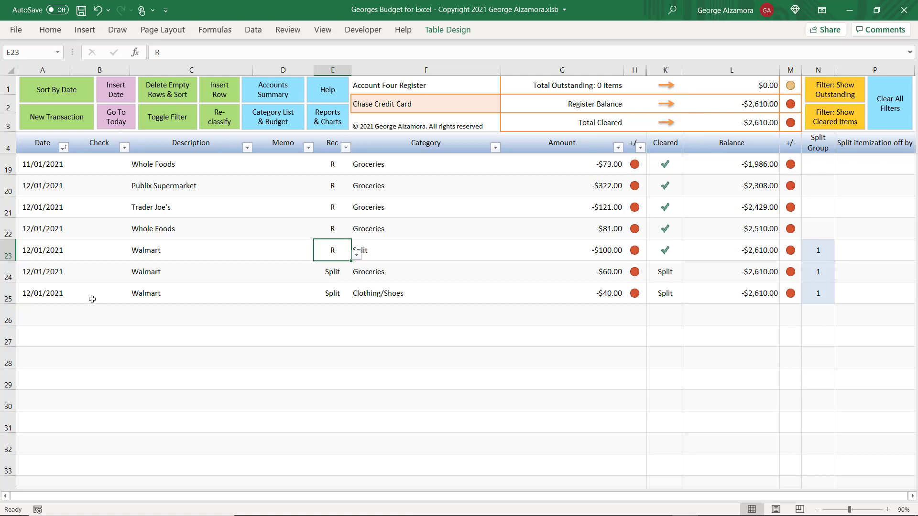
click(51, 310)
Examine the Walmart split transaction, its two itemized rows and the category choices offered for the Groceries row.
drag(36, 250, 532, 288)
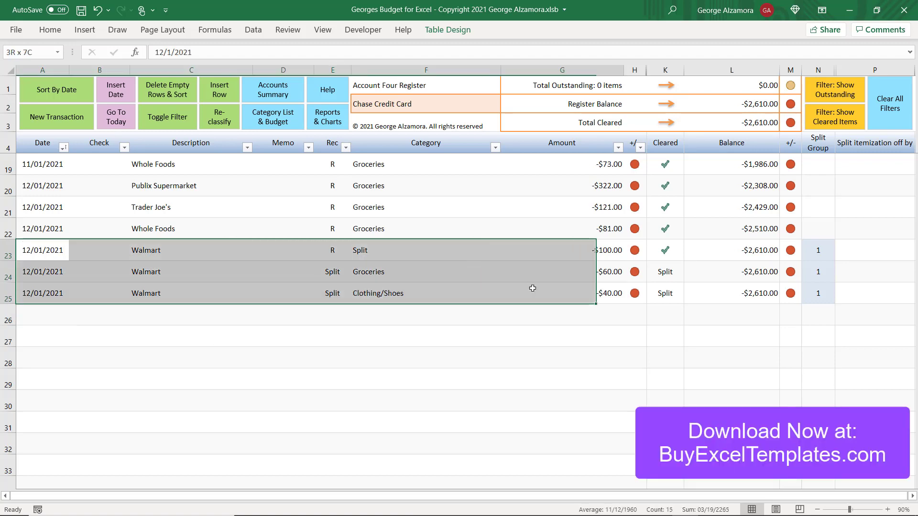
drag(44, 244, 594, 248)
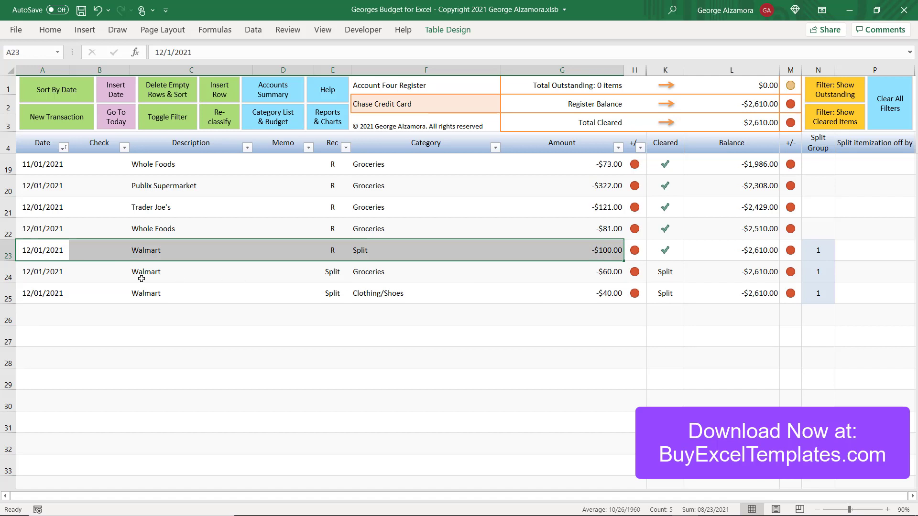
drag(42, 272, 601, 287)
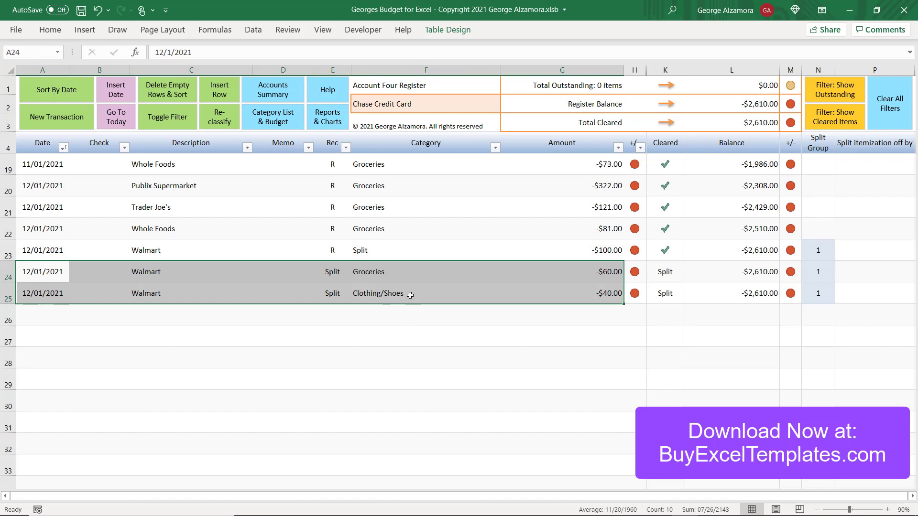
click(420, 274)
click(506, 276)
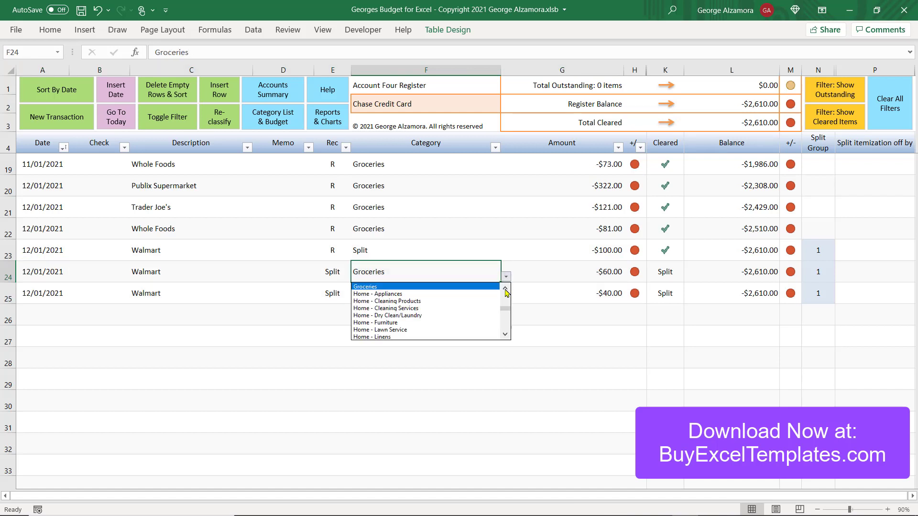
click(506, 291)
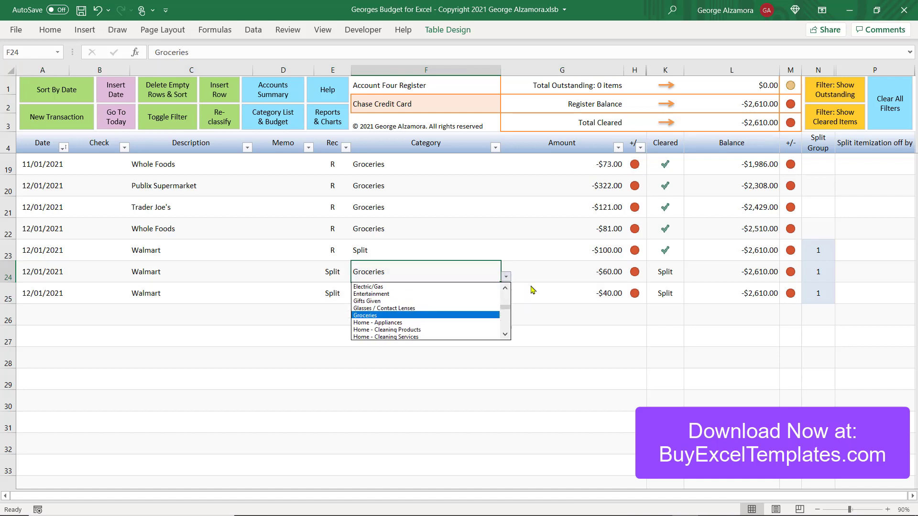
key(Escape)
click(285, 298)
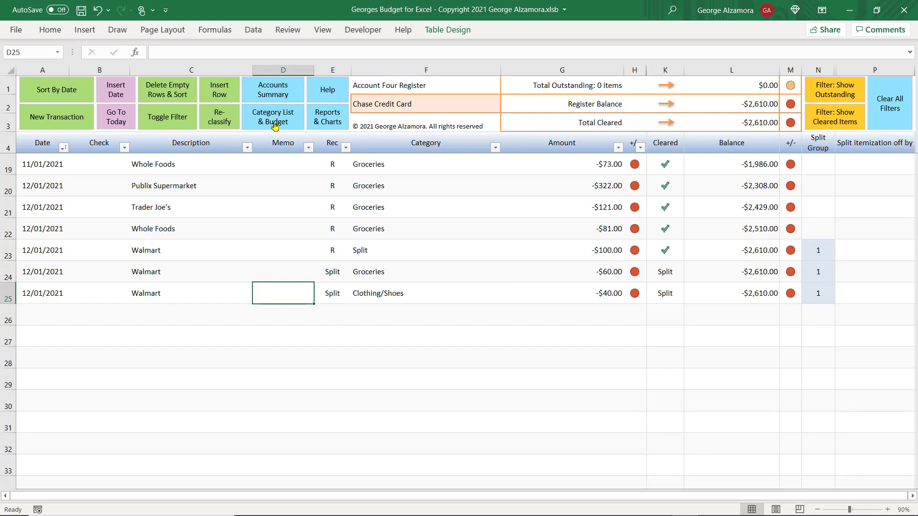
Open the category list and budget, and examine the monthly budget amounts of the expense categories.
click(275, 125)
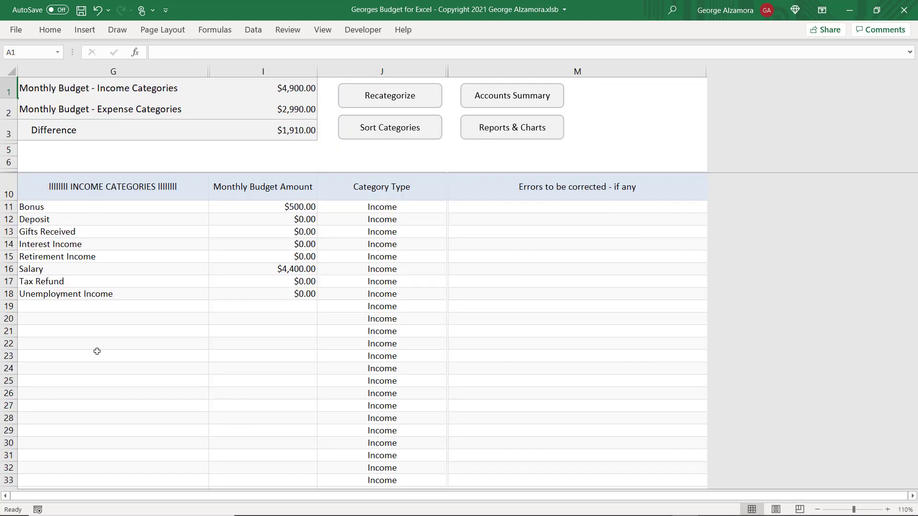
click(115, 356)
scroll(147, 366, down, 17)
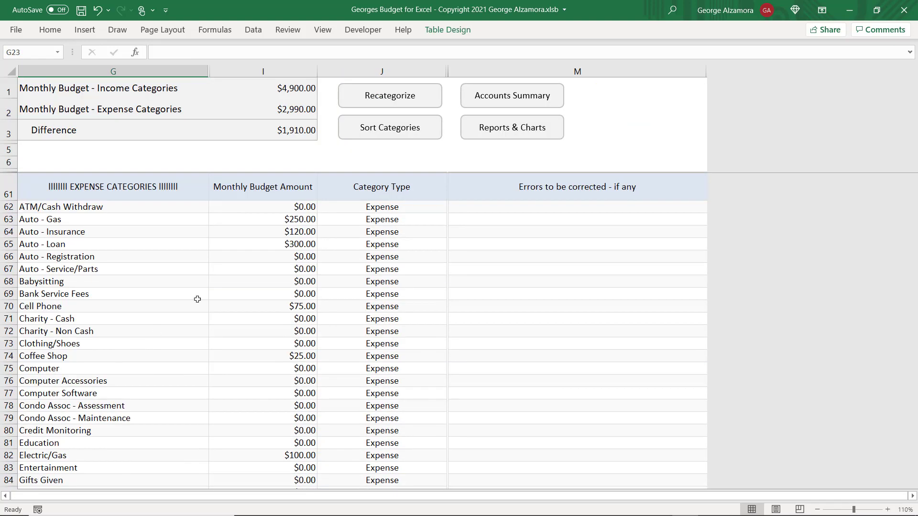
drag(252, 206, 256, 311)
click(256, 291)
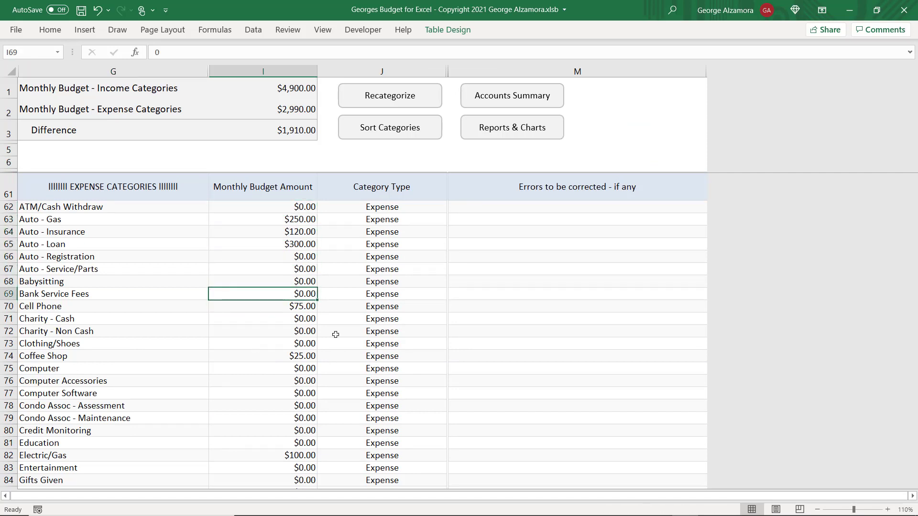
Open the custom pivot table report from the reports page, and view the Groceries category's breakdown by description before collapsing it.
click(514, 135)
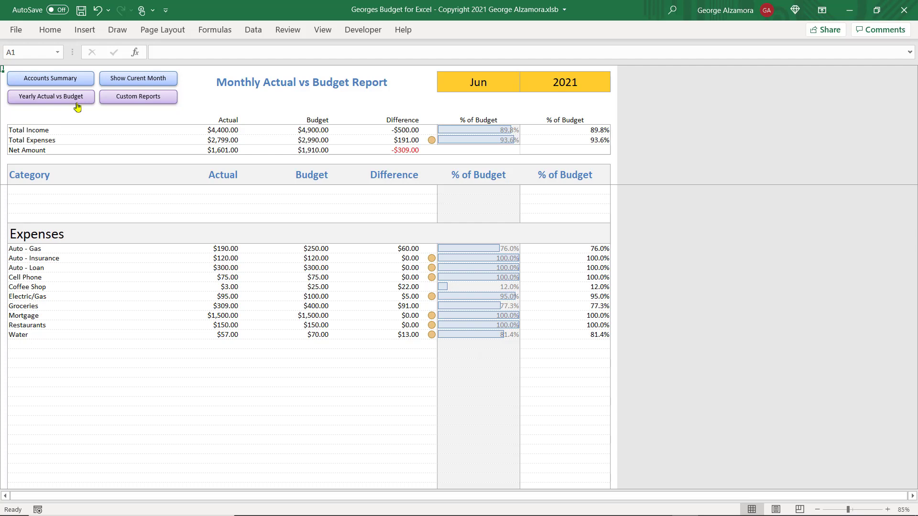
click(162, 102)
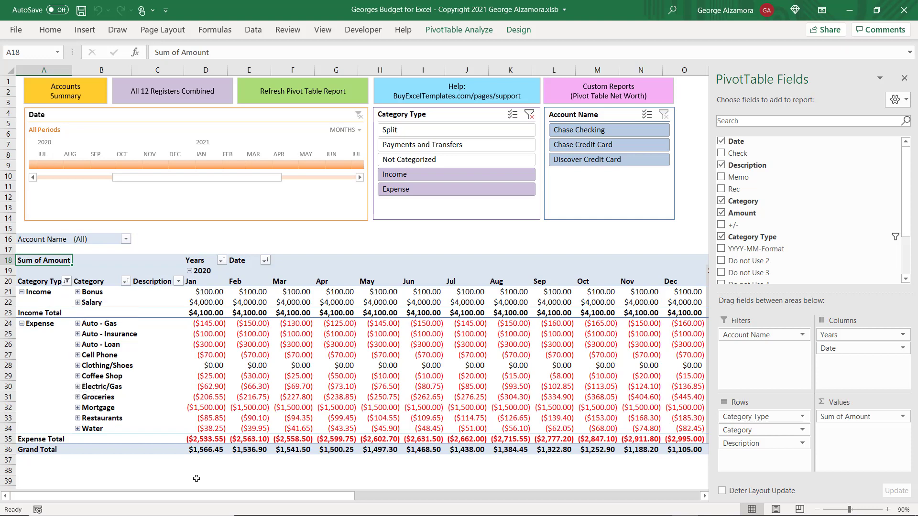
drag(200, 499, 142, 499)
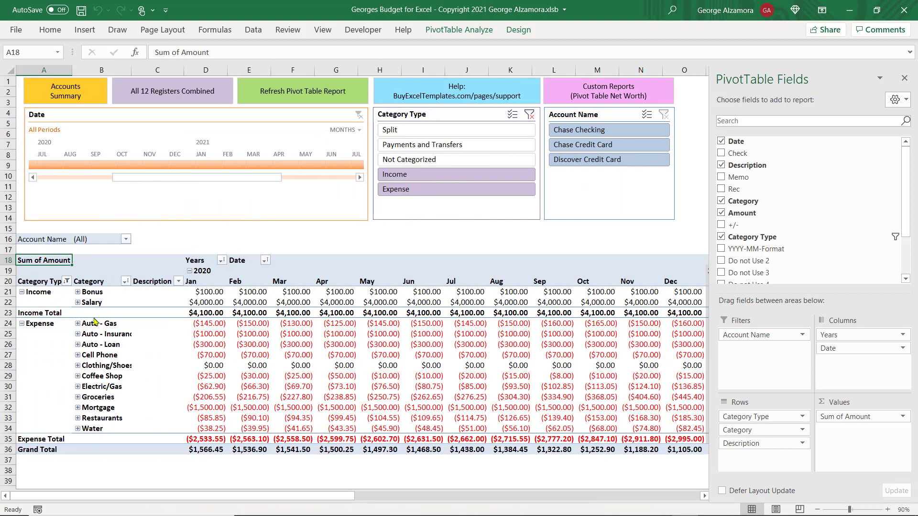
click(78, 397)
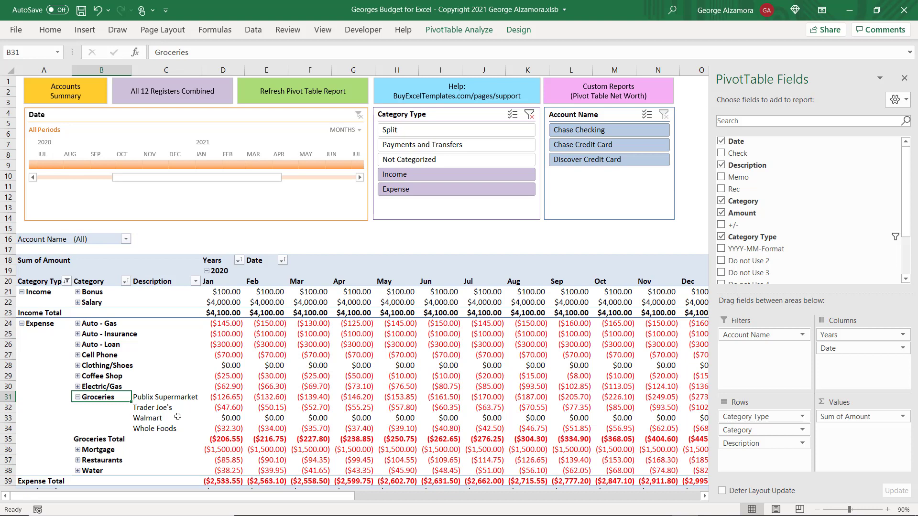
click(77, 397)
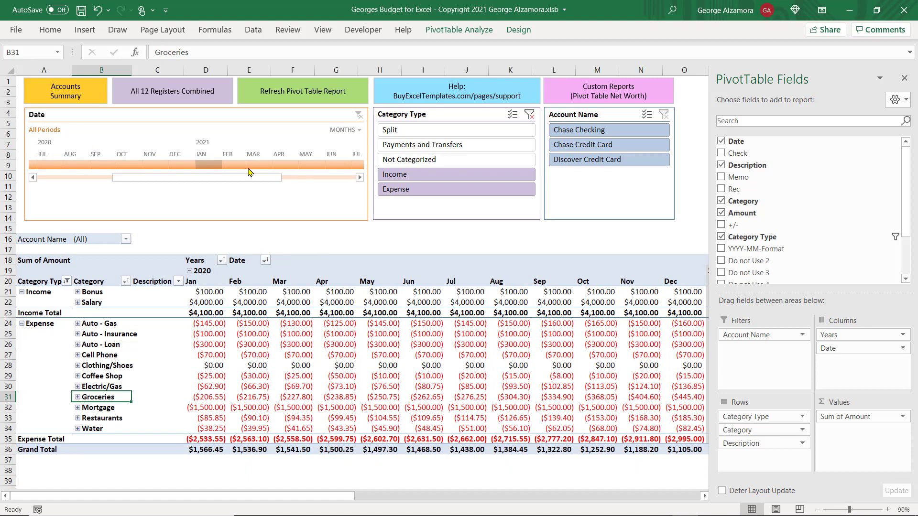
Switch the pivot report's date timeline to quarters and view Q1 2021 before clearing the date filter.
click(357, 130)
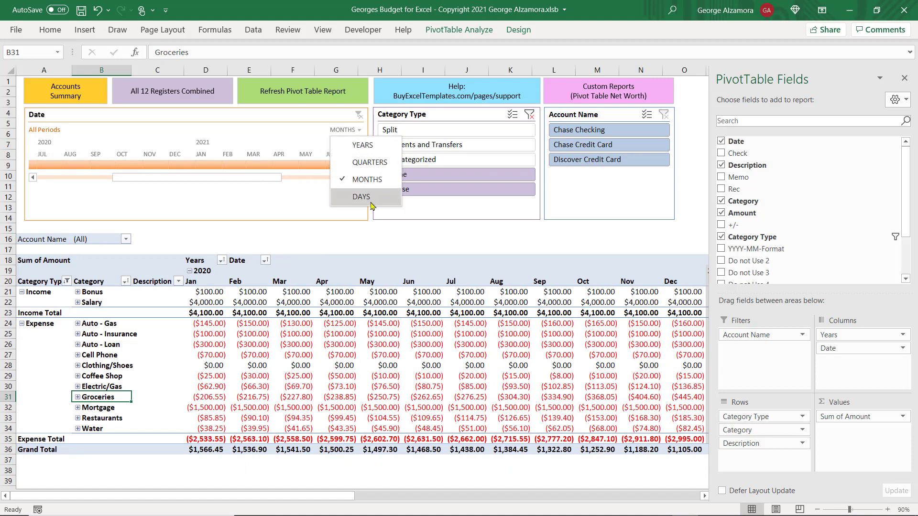
click(371, 163)
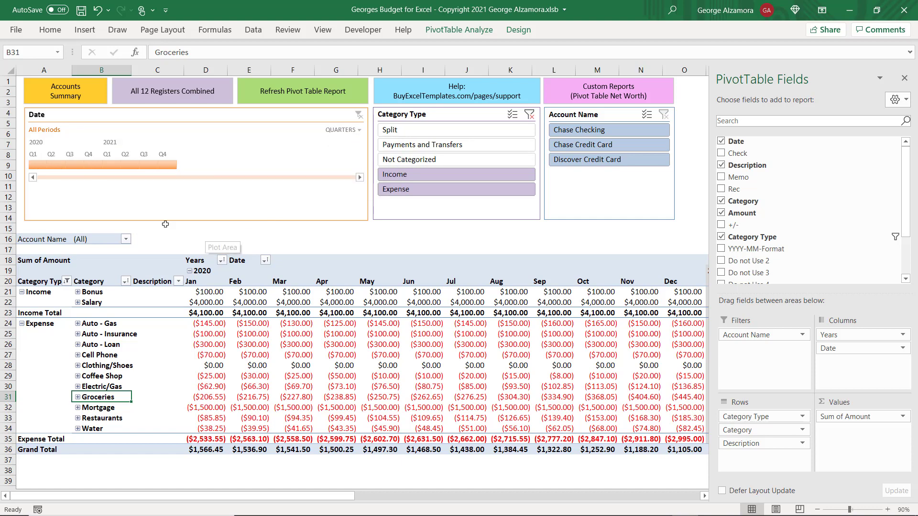
click(107, 164)
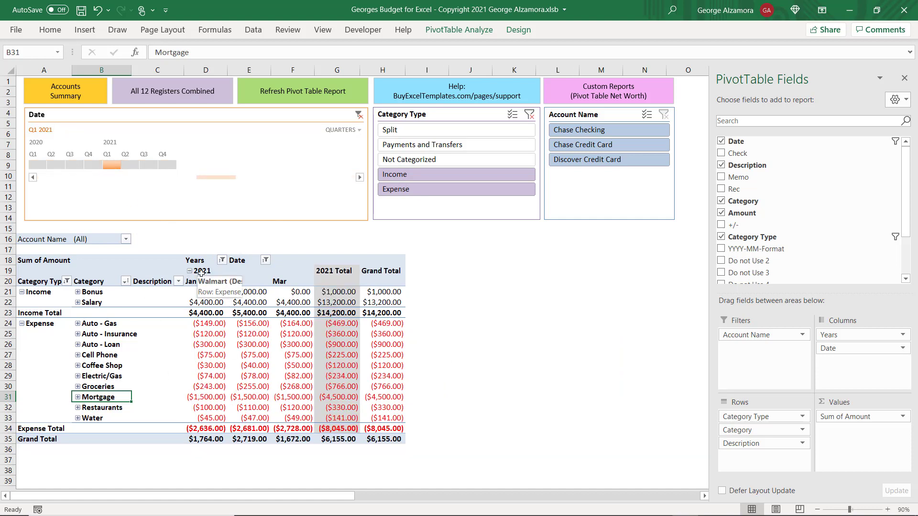
click(359, 114)
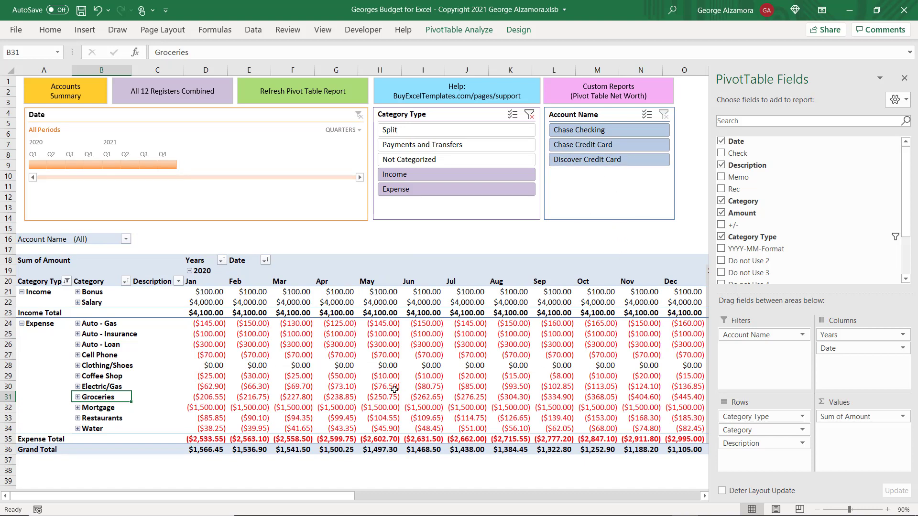
View the pivot report for the Discover Credit Card account only, and clear the account filter.
click(587, 161)
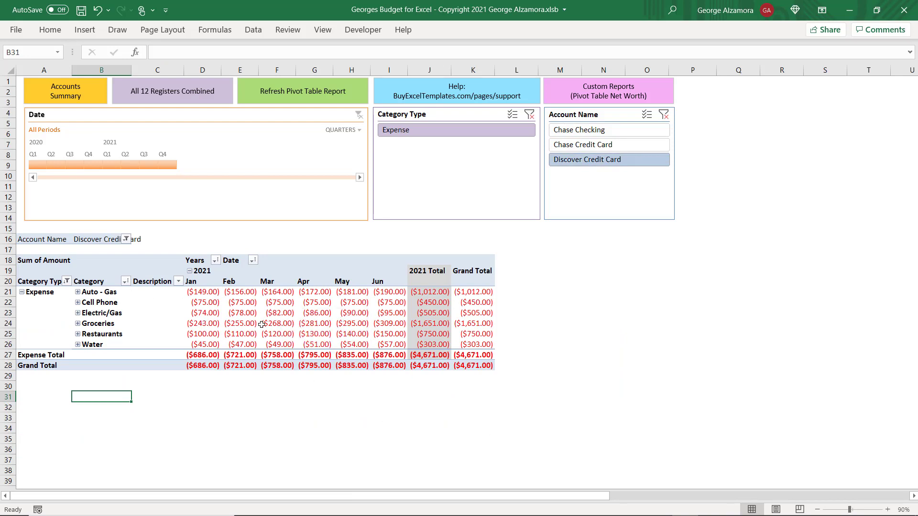
mouse_move(264, 324)
click(664, 116)
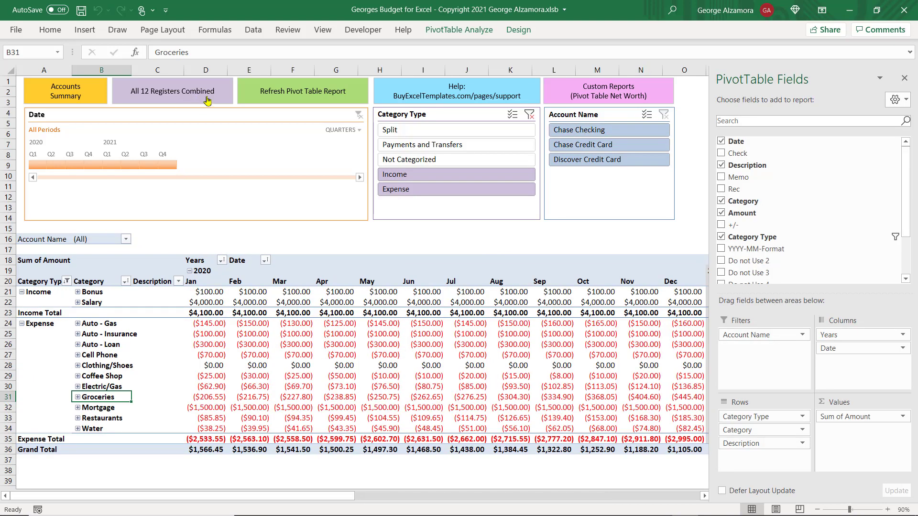
Open the combined transactions of all 12 registers and filter the Category column to Groceries.
click(208, 100)
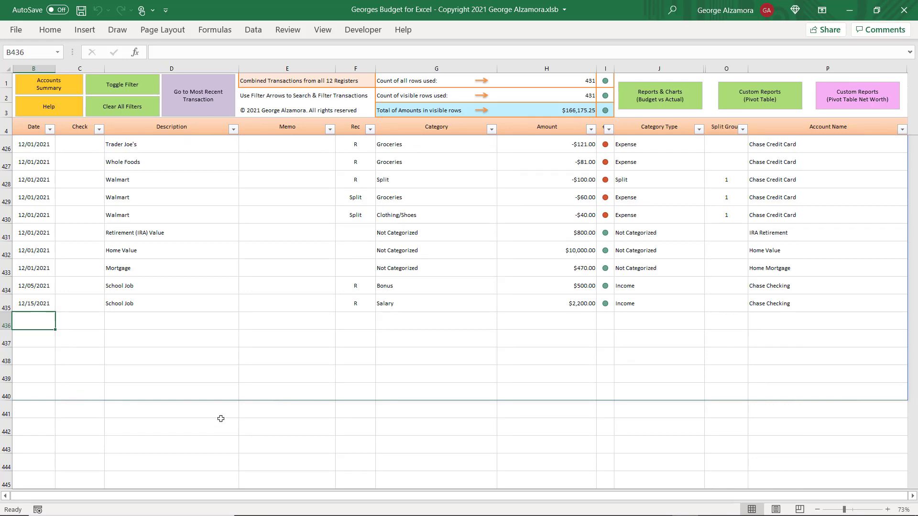
click(221, 419)
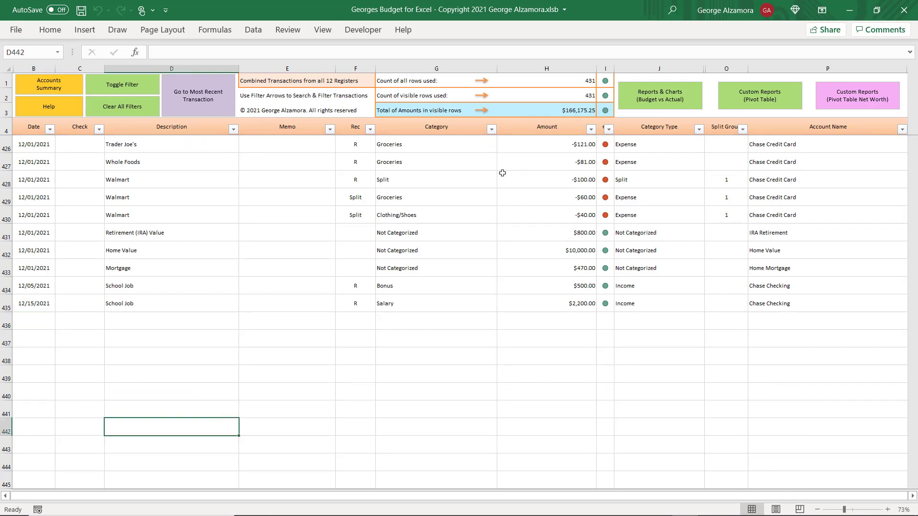
click(491, 129)
click(420, 258)
text(gro)
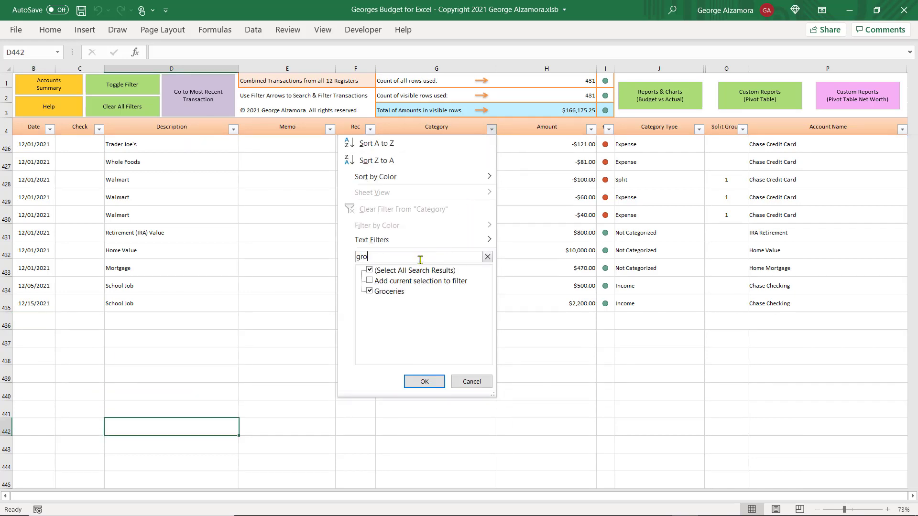
click(425, 383)
click(433, 162)
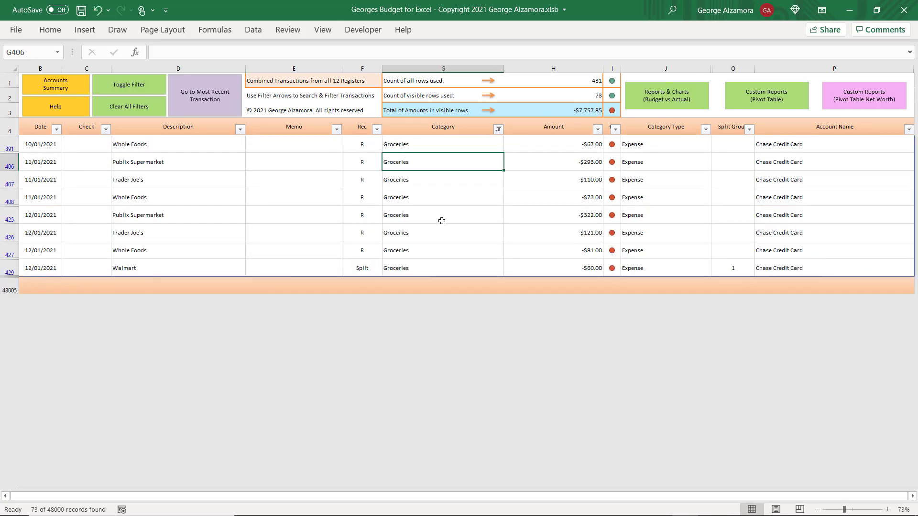
click(566, 111)
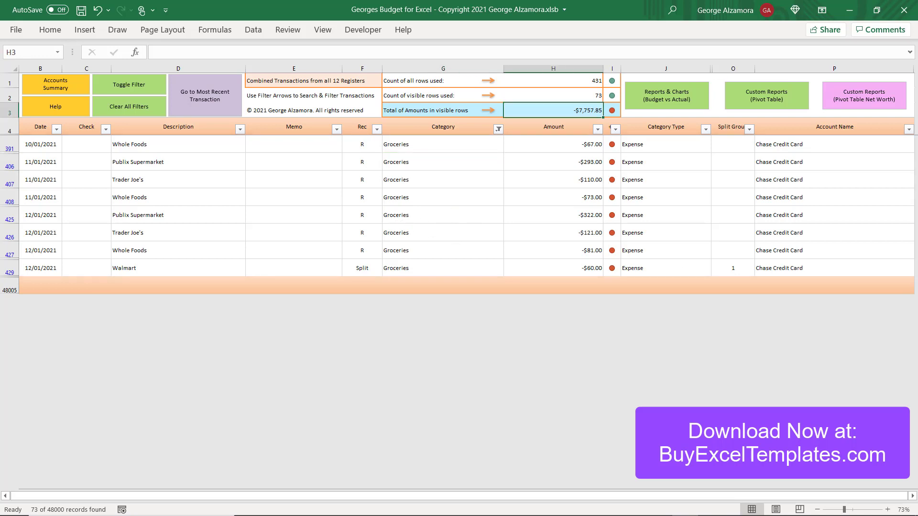
click(909, 129)
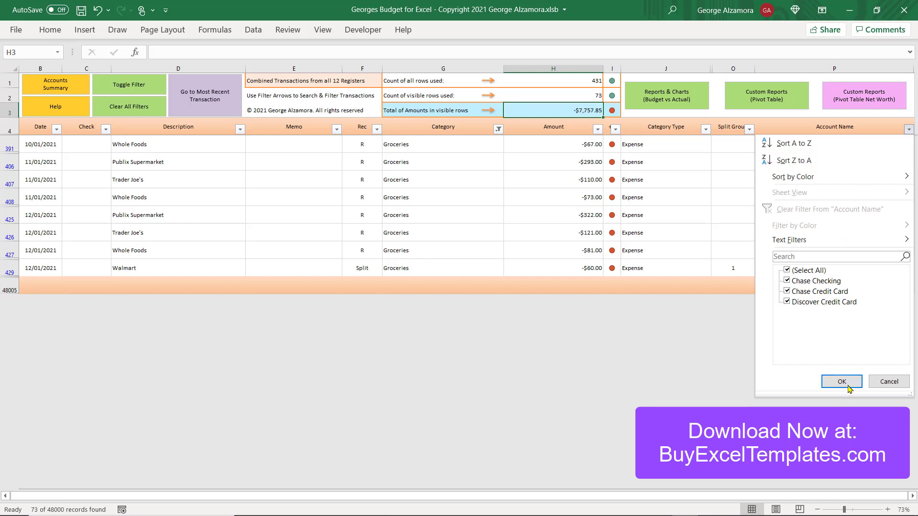
click(902, 382)
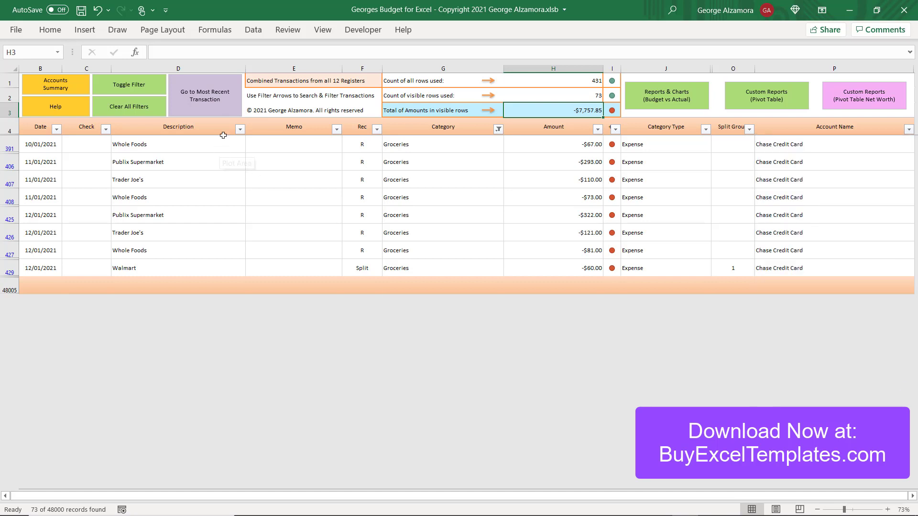
click(240, 129)
click(240, 129)
click(56, 128)
click(304, 186)
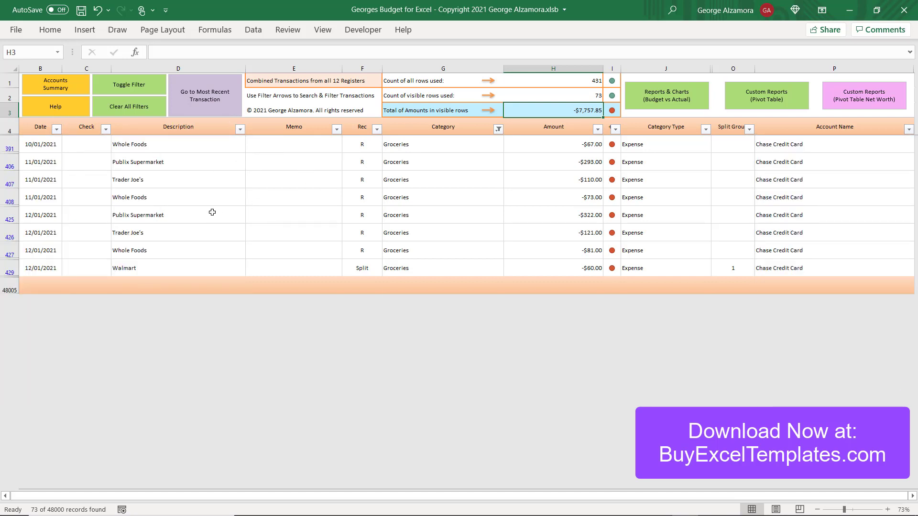
Return to the accounts summary and set the Chase Savings balance goal from a lowest limit of $0 to $50,000.
click(56, 84)
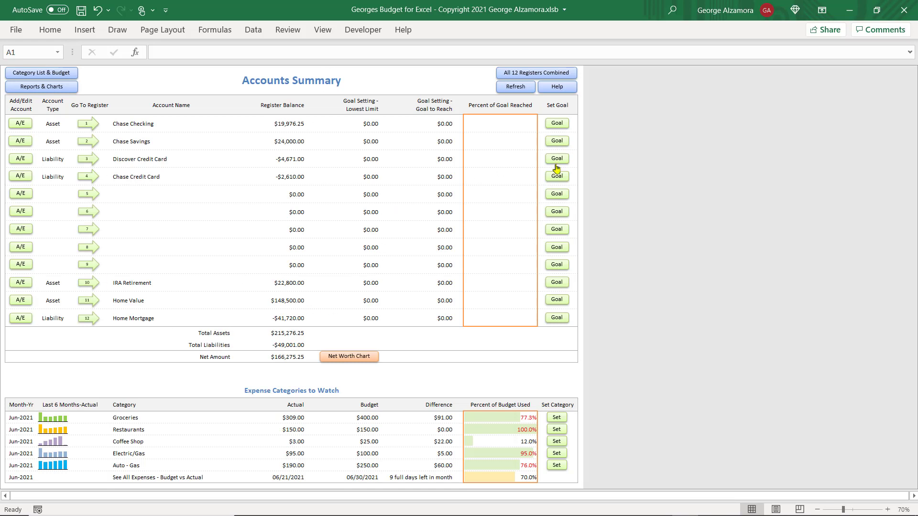
click(557, 143)
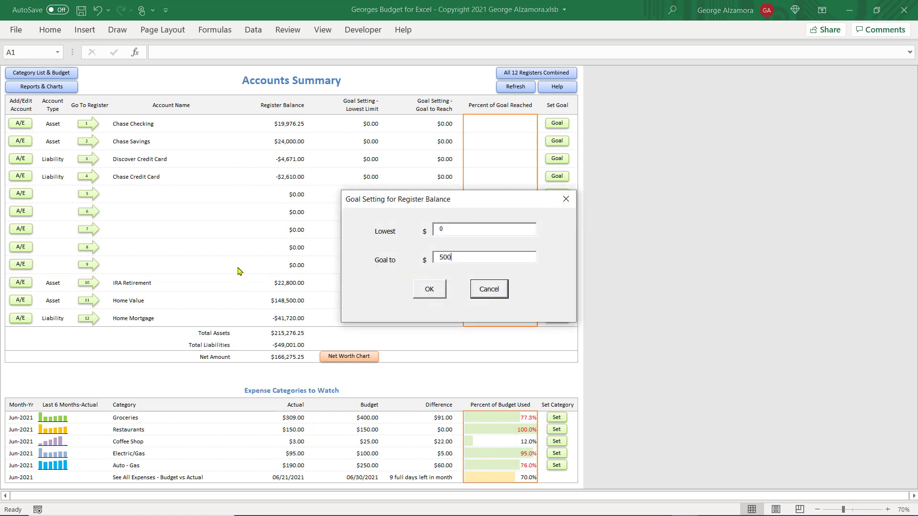
click(437, 292)
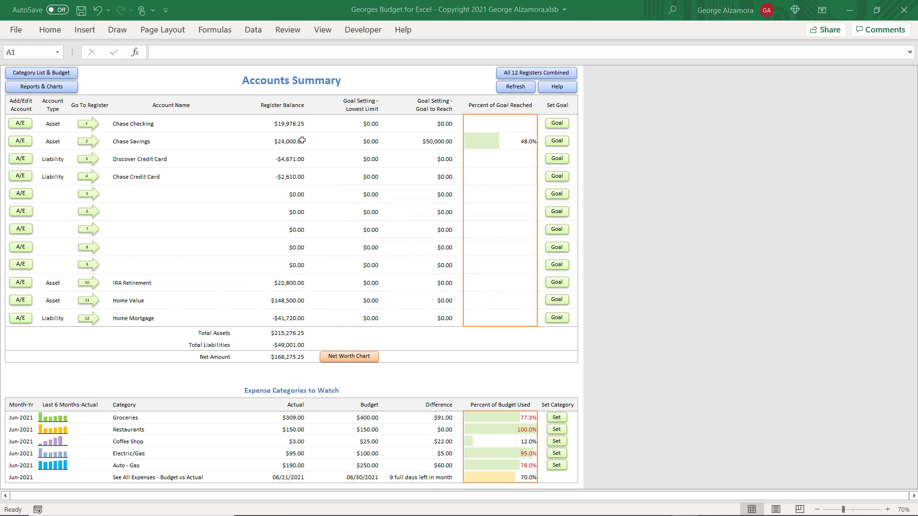
Open the category selection for Groceries under Expense Categories to Watch, and cancel it without choosing another category.
scroll(407, 310, down, 6)
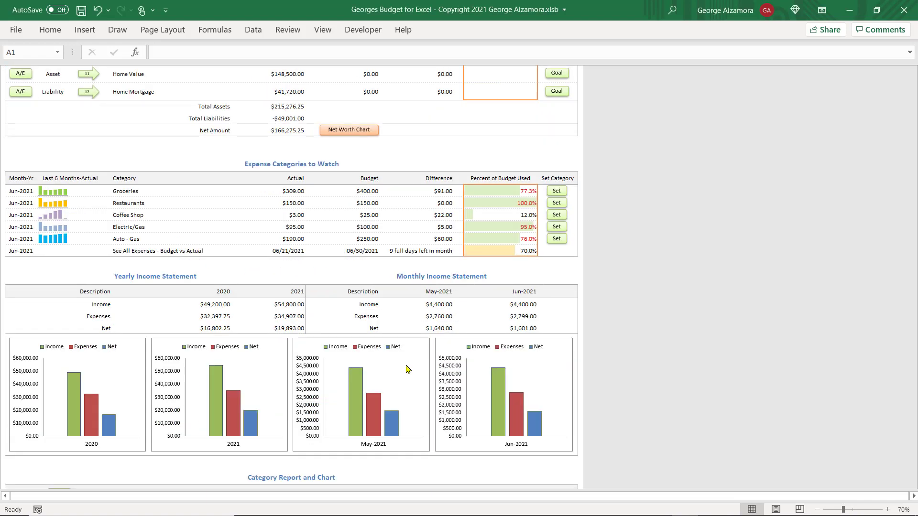
scroll(406, 368, down, 1)
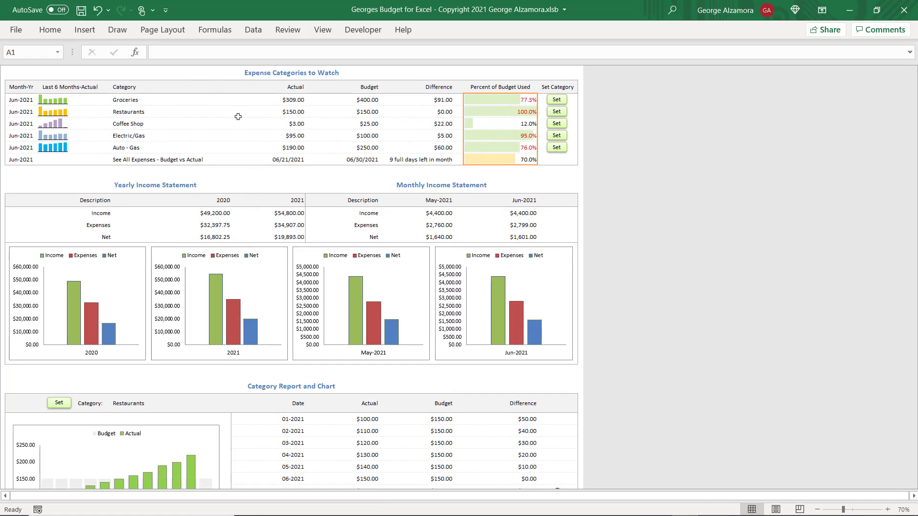
click(556, 99)
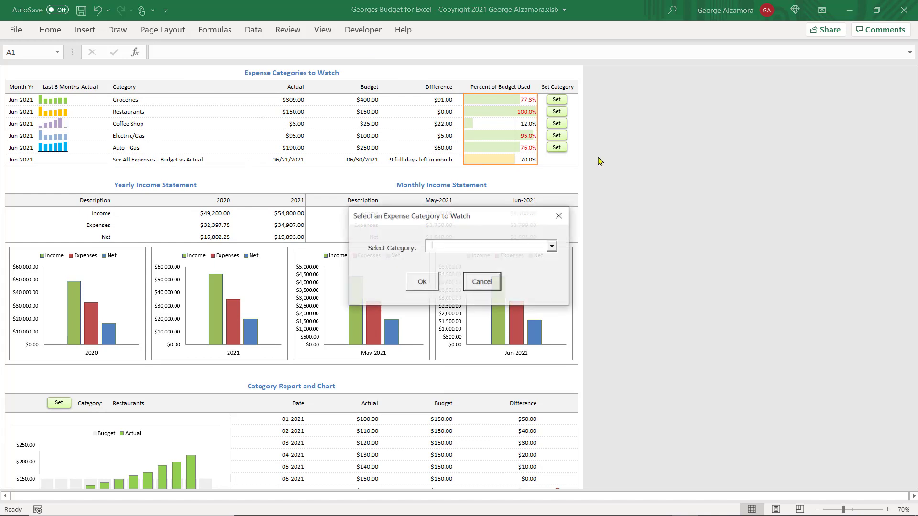
click(523, 247)
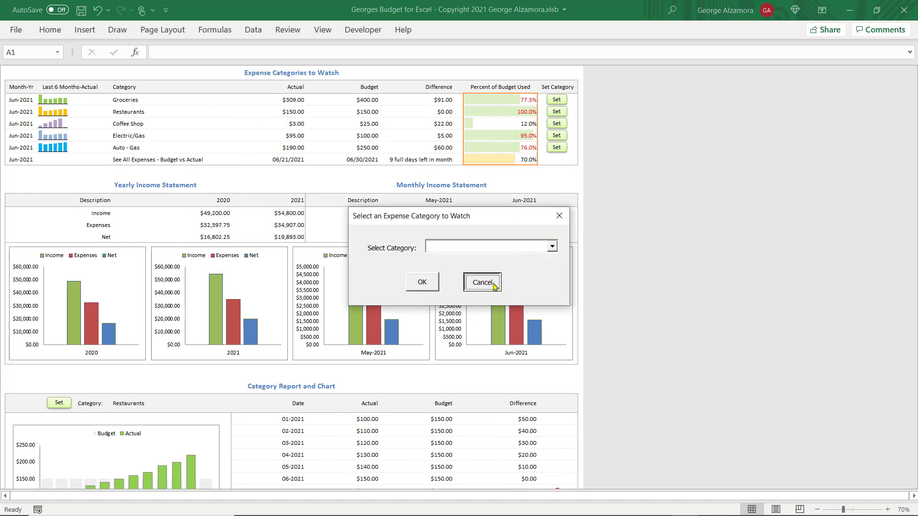
click(491, 281)
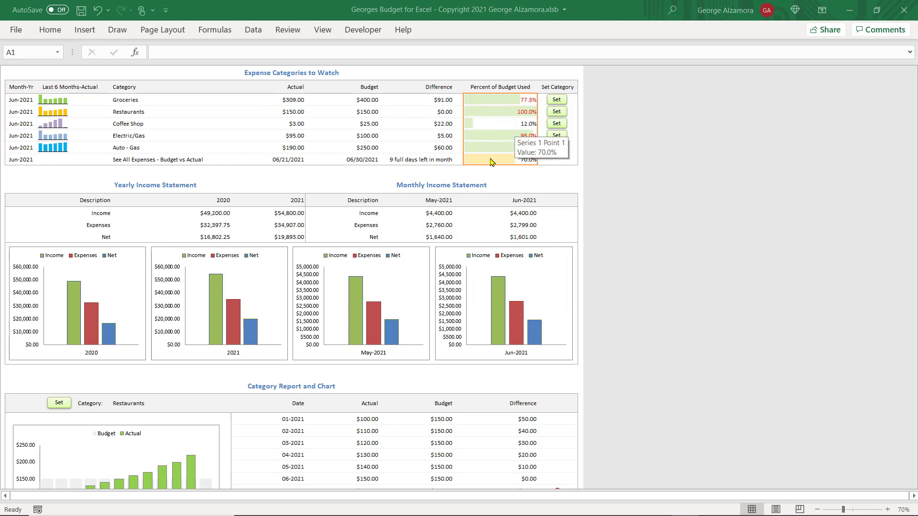
View the category and time period choices for the Category Report and Chart, and close them without changing the report.
scroll(318, 306, down, 3)
scroll(317, 359, up, 1)
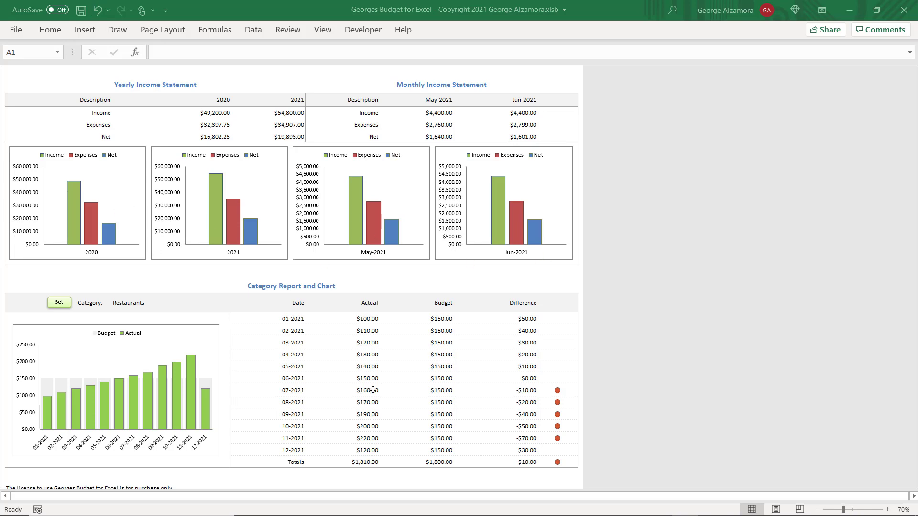
scroll(373, 390, down, 5)
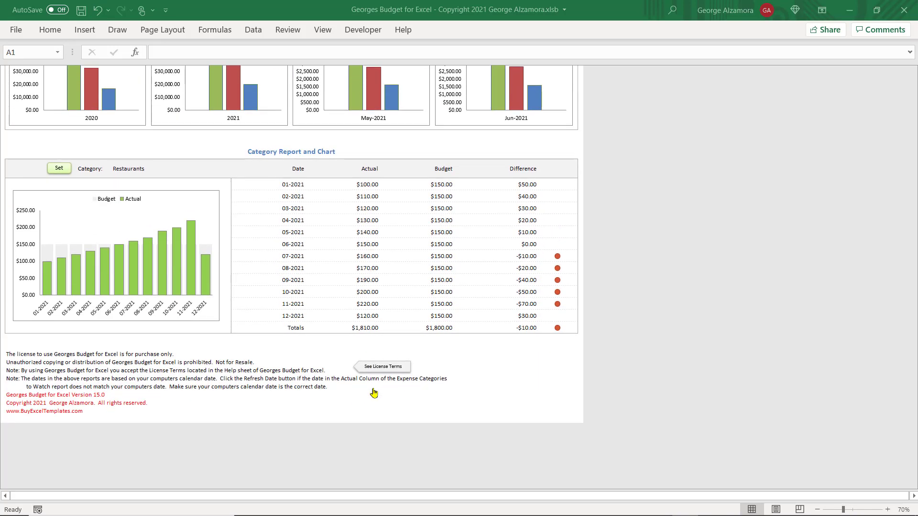
scroll(373, 391, down, 2)
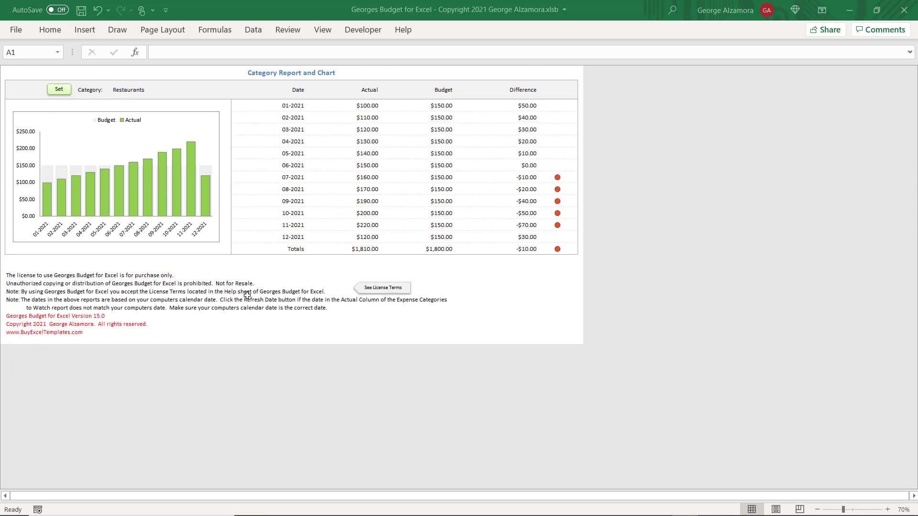
click(54, 92)
click(550, 227)
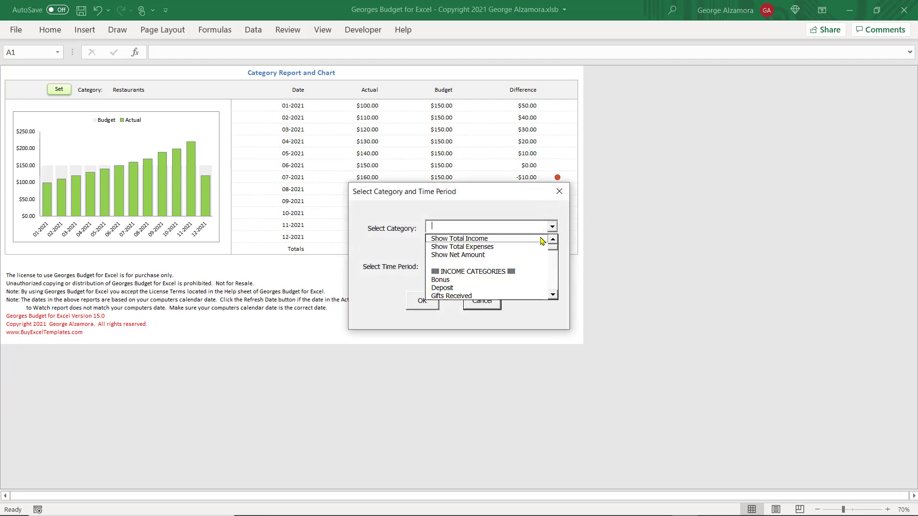
click(551, 286)
click(552, 286)
click(391, 199)
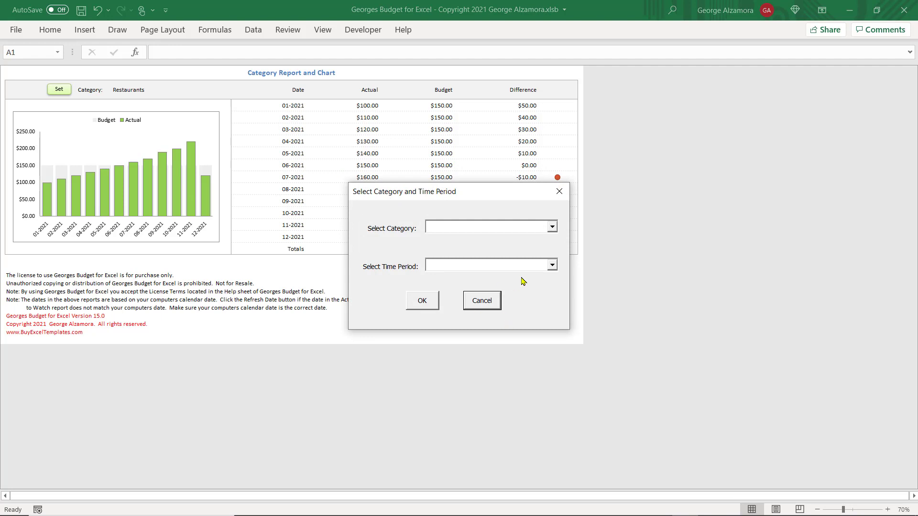
click(540, 263)
click(553, 266)
click(446, 317)
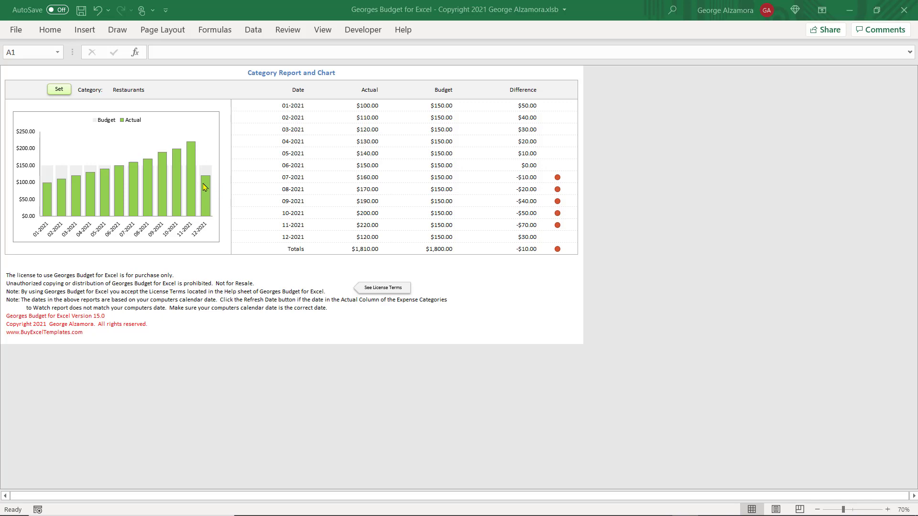
Open the Net Worth Chart from the accounts summary and read its January 2020 and December 2021 points.
scroll(314, 265, up, 1)
scroll(314, 266, up, 11)
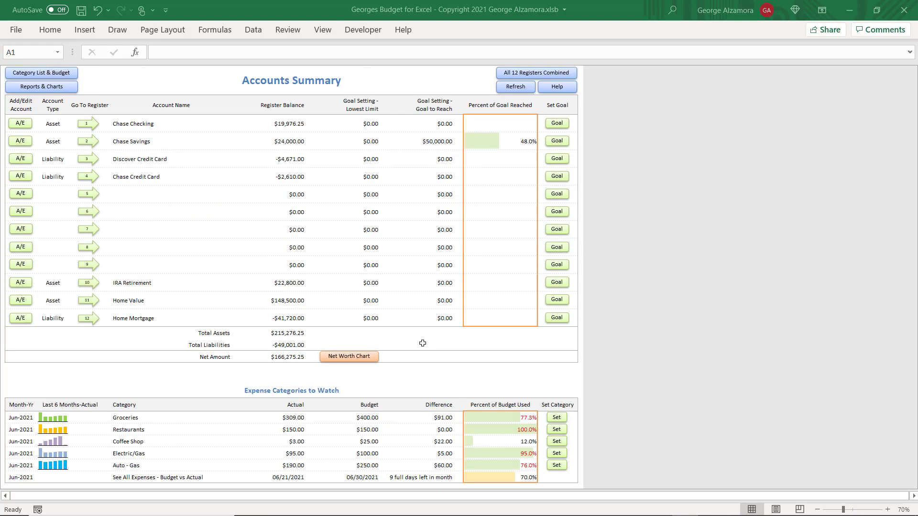
scroll(223, 311, down, 3)
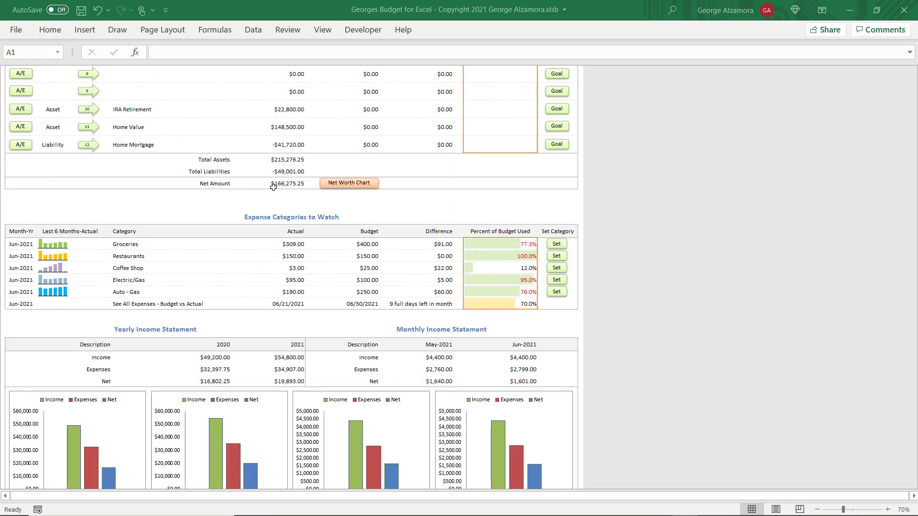
scroll(222, 220, up, 3)
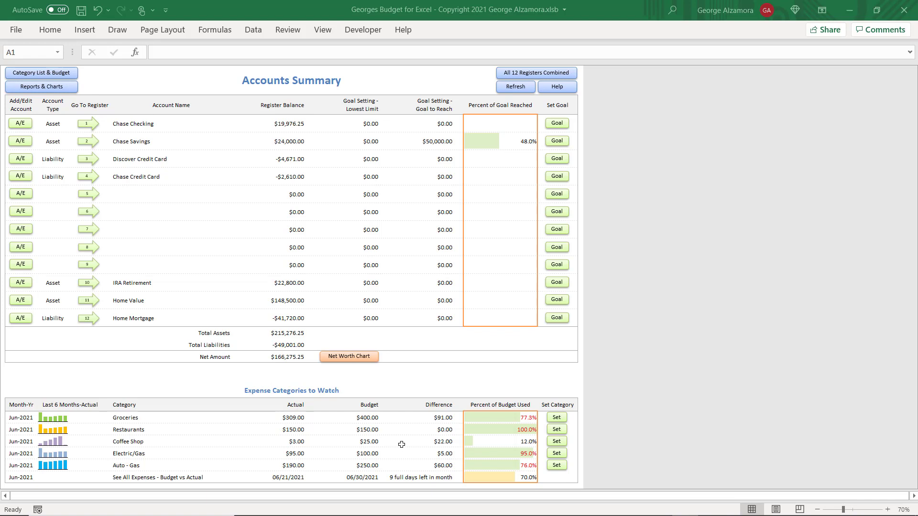
click(350, 357)
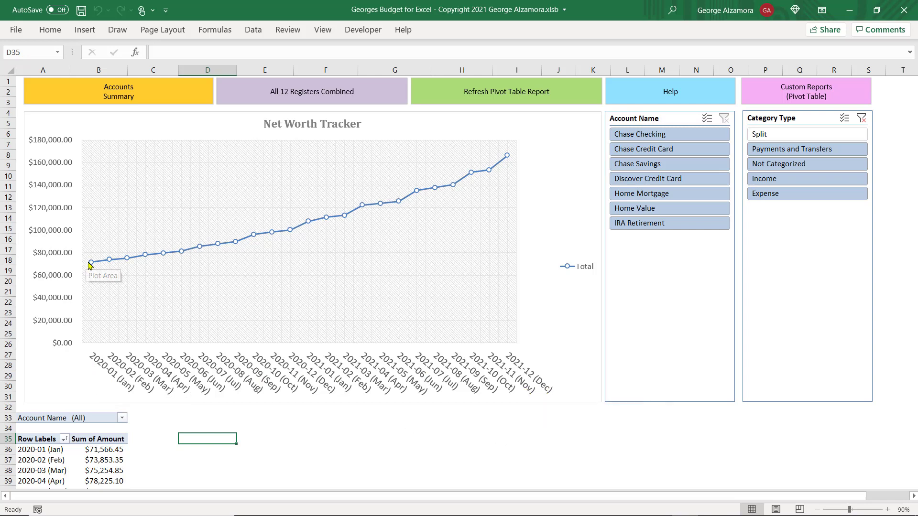
mouse_move(89, 263)
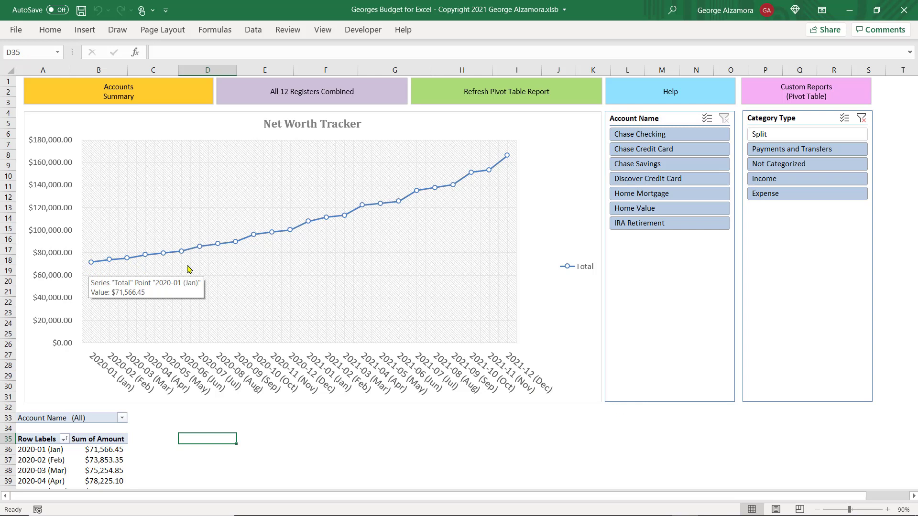
mouse_move(511, 161)
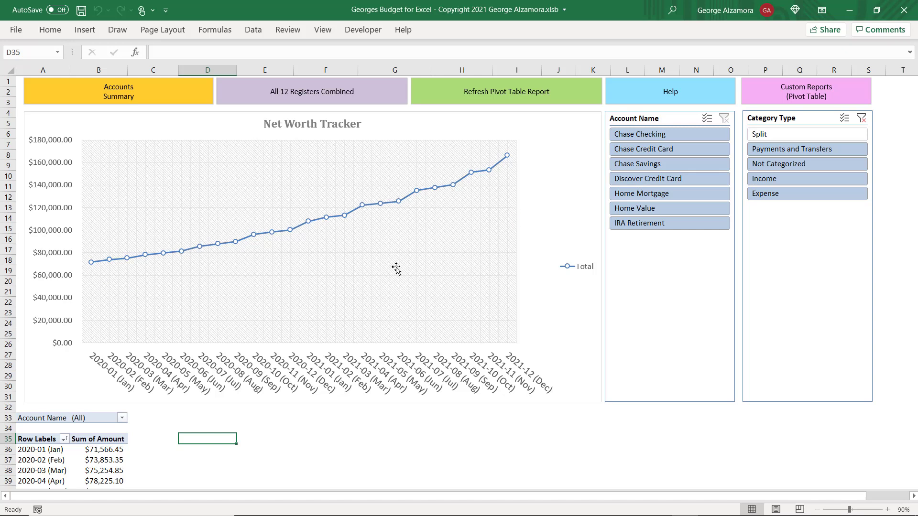
Examine the monthly net worth amounts from 2020-01 to 2021-12 in the pivot table below the chart, and return to the chart.
scroll(145, 371, down, 3)
click(98, 357)
scroll(258, 392, down, 3)
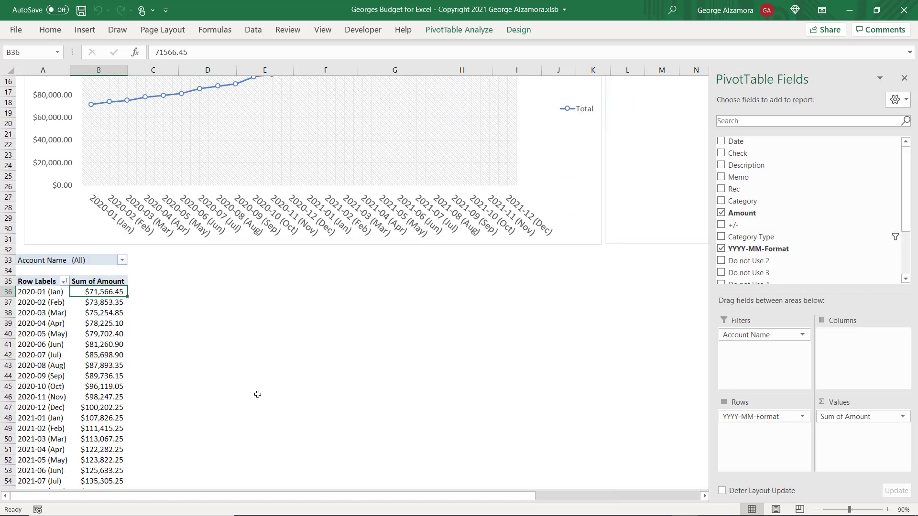
scroll(258, 392, down, 2)
click(35, 233)
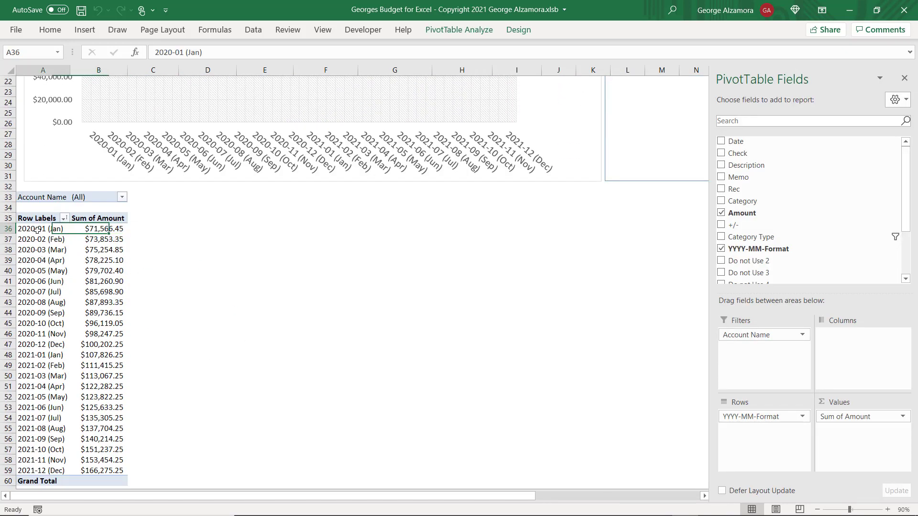
click(100, 231)
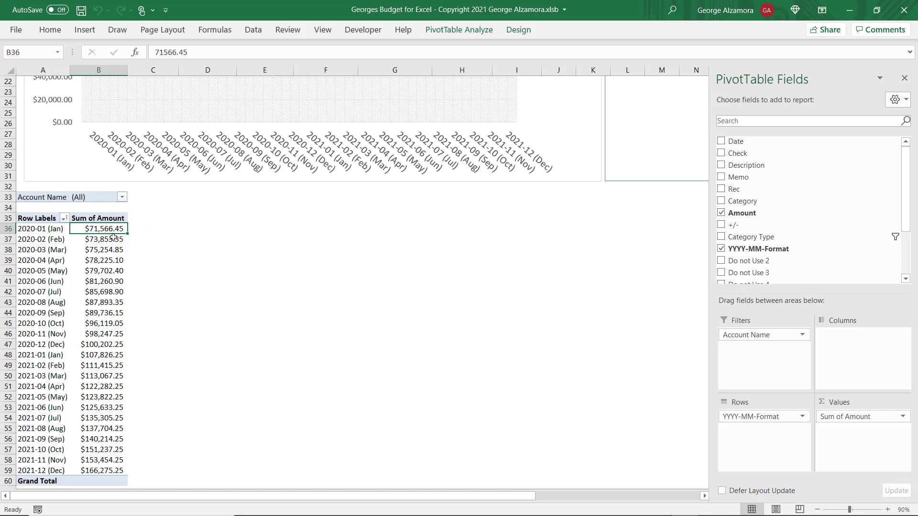
scroll(103, 348, down, 3)
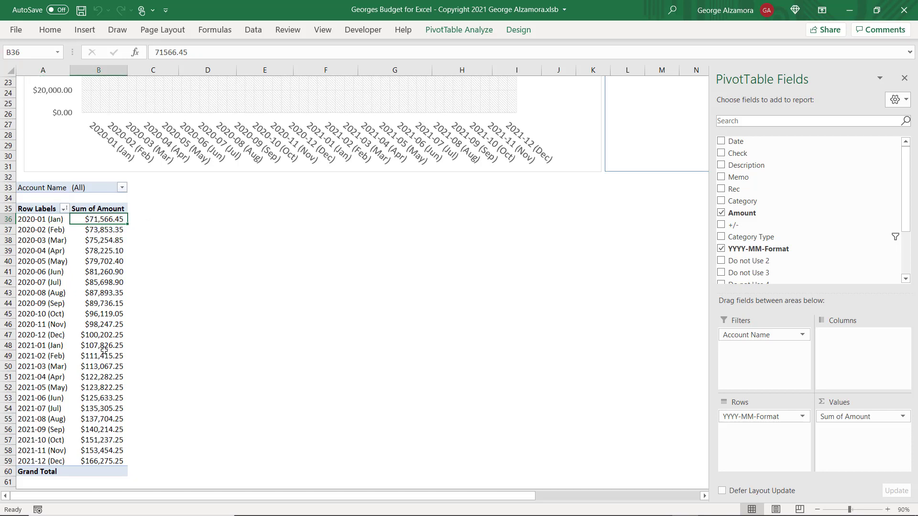
click(94, 376)
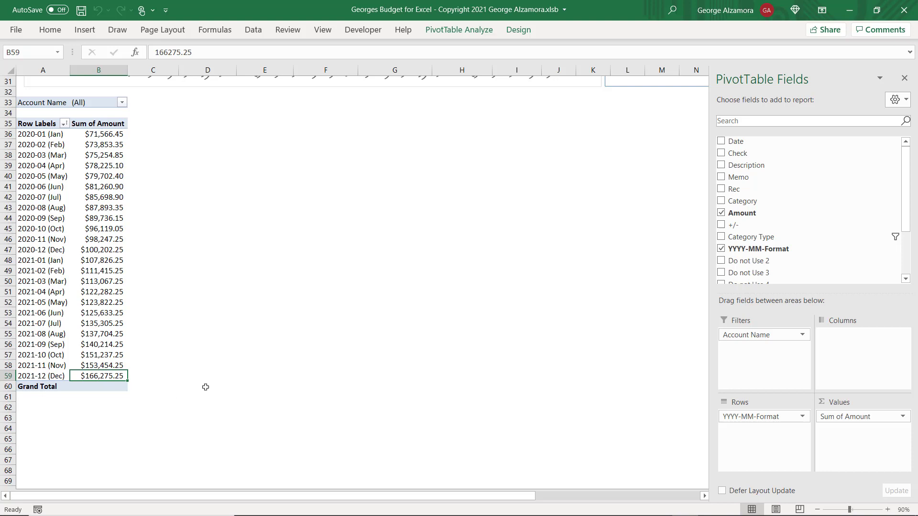
scroll(204, 396, up, 10)
click(165, 437)
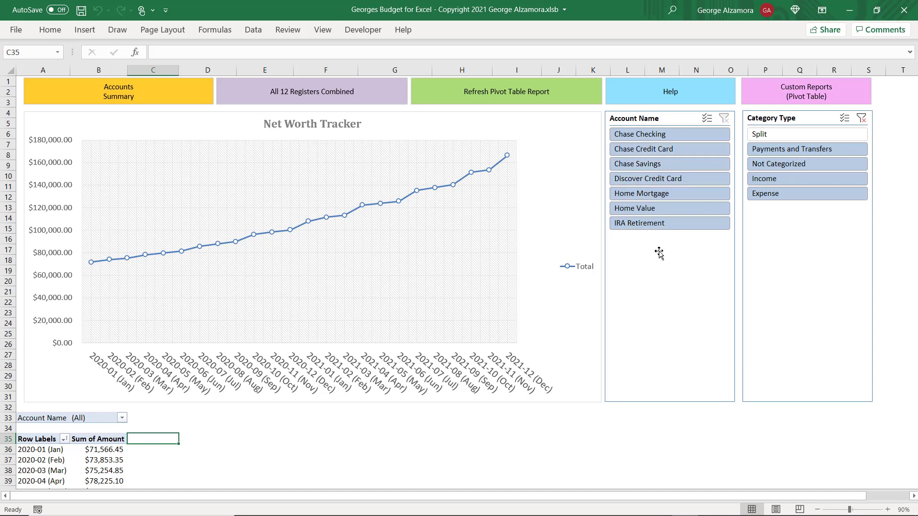
Filter the Net Worth Tracker to the Discover Credit Card account and read the first and last points.
click(669, 182)
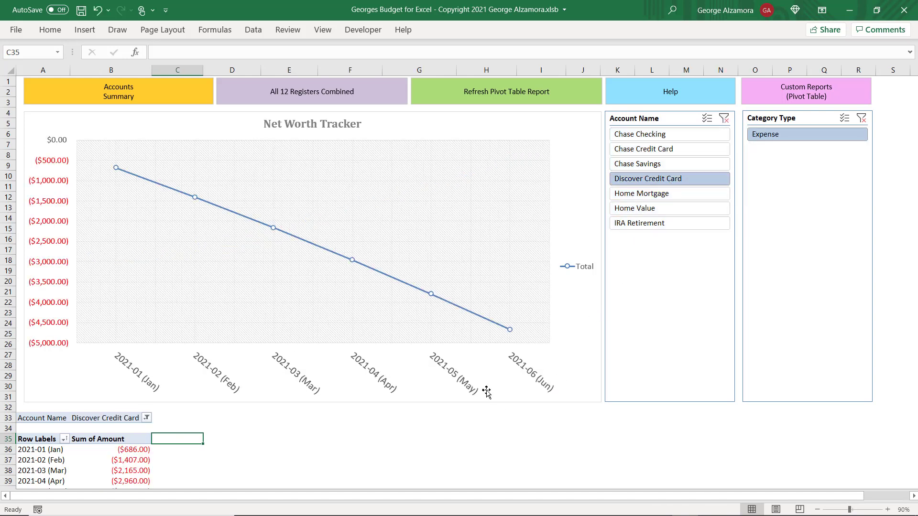
mouse_move(113, 171)
mouse_move(509, 332)
View the Net Worth Tracker for Home Value alone, and switch it to Home Mortgage alone, reading the chart's end points.
click(650, 208)
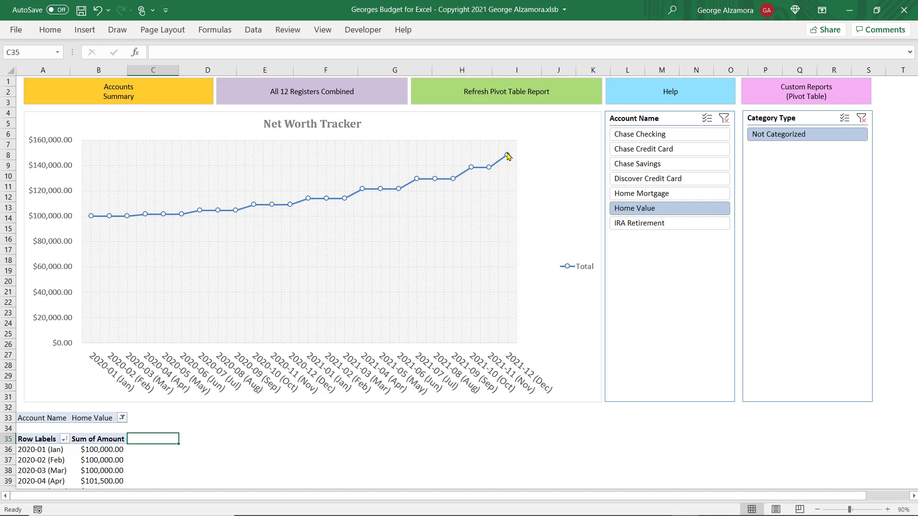
mouse_move(508, 156)
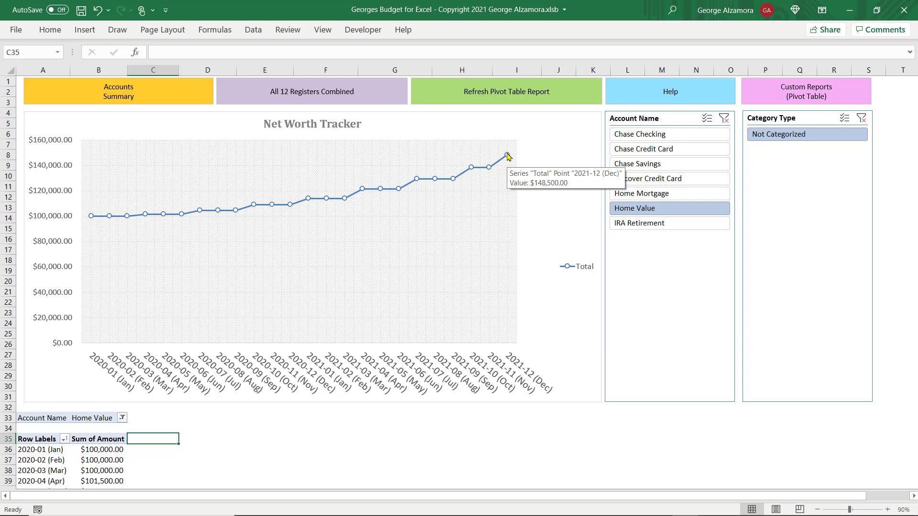
click(645, 194)
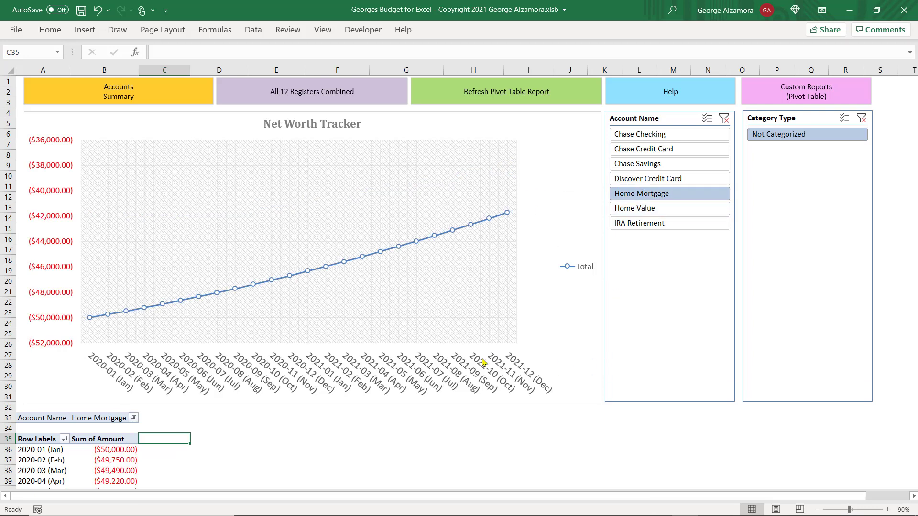
mouse_move(92, 322)
mouse_move(508, 215)
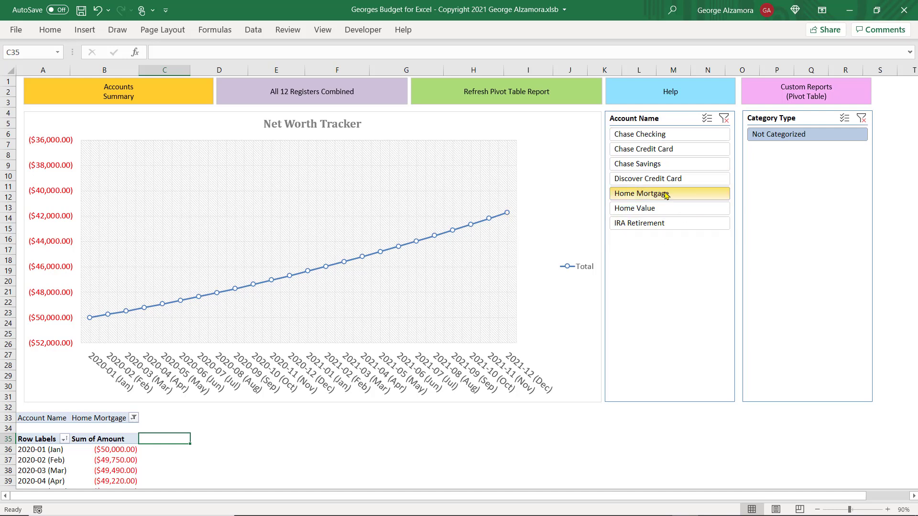
Add Home Value to the Home Mortgage filter, read the combined December 2021 point, and clear the account filter.
ctrl+click(665, 208)
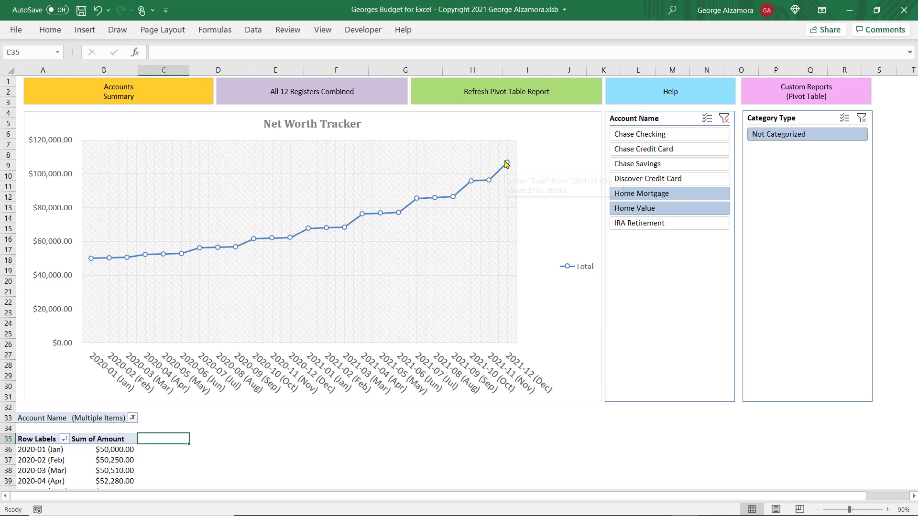
mouse_move(507, 164)
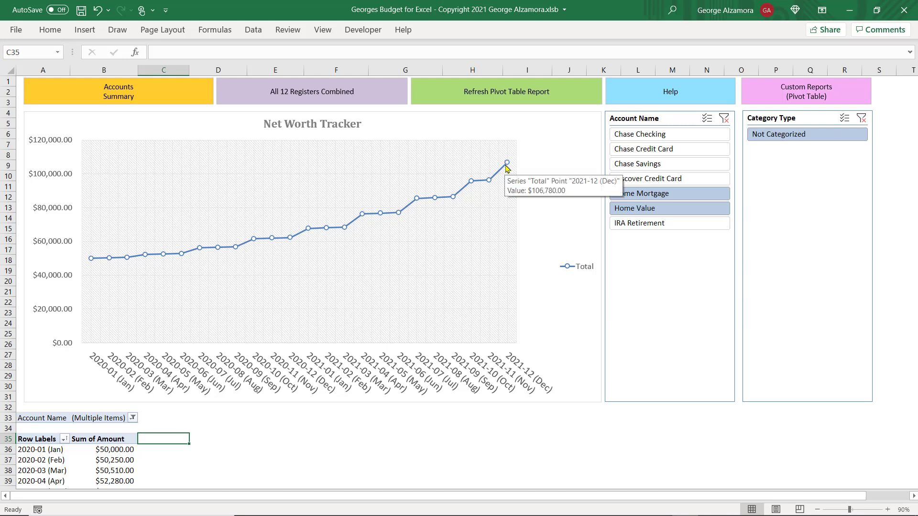
click(723, 119)
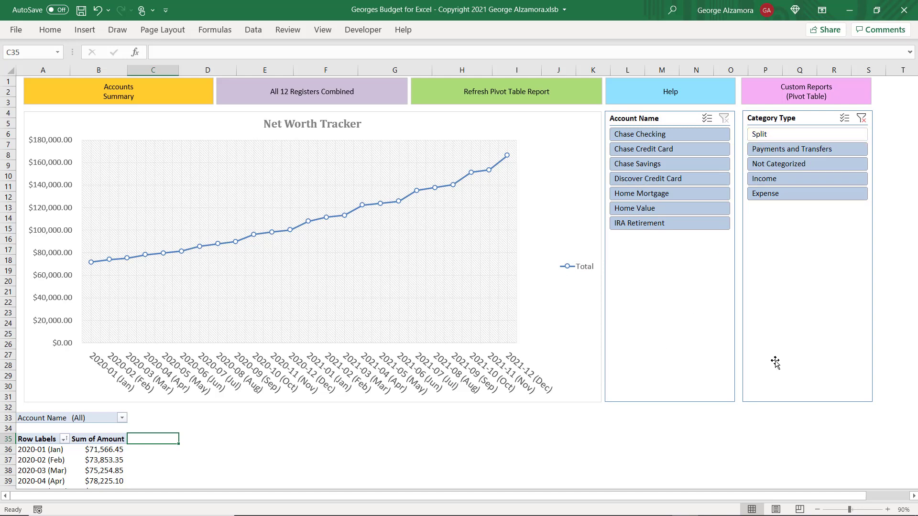
Move the pivot table's Account Name field from Filters to Columns, and filter the chart to Home Mortgage and Home Value.
click(98, 448)
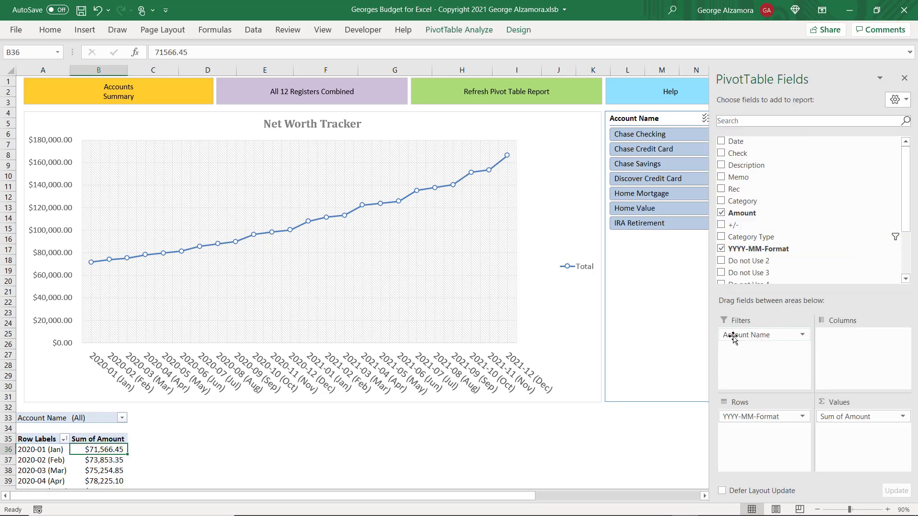
drag(734, 338, 890, 344)
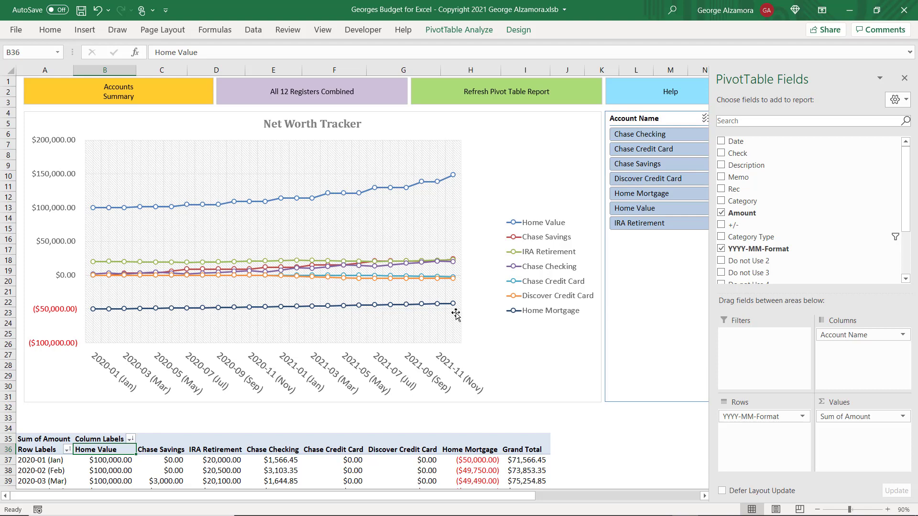
click(562, 416)
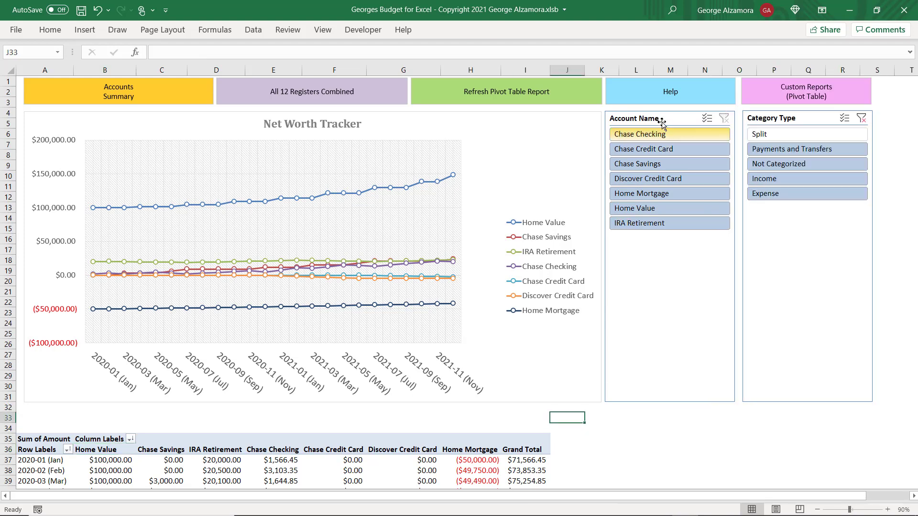
click(672, 196)
ctrl+click(670, 209)
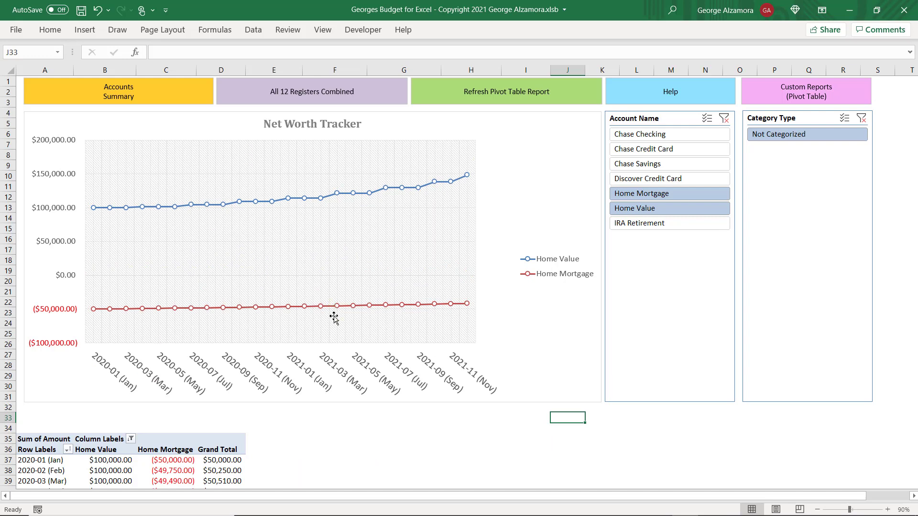
Filter the Net Worth Tracker to IRA Retirement alone, read its December 2021 point, and clear the account filter.
click(653, 226)
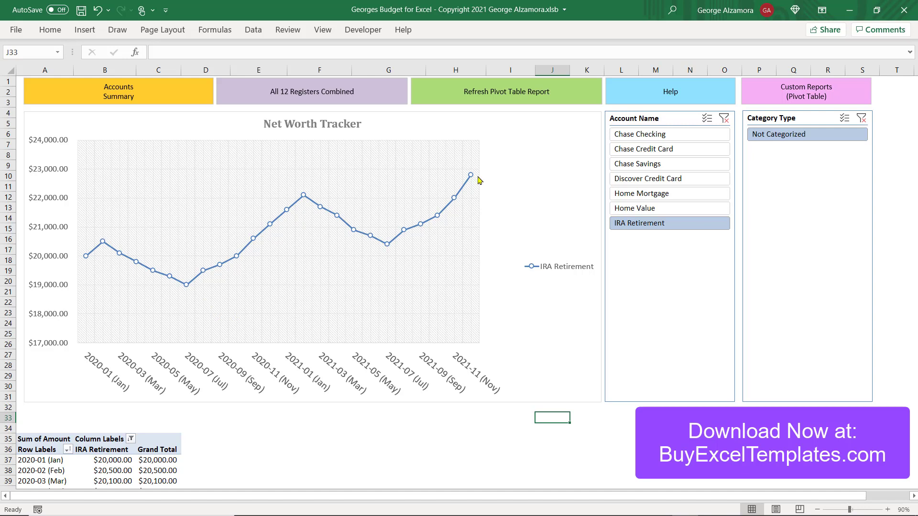
mouse_move(470, 175)
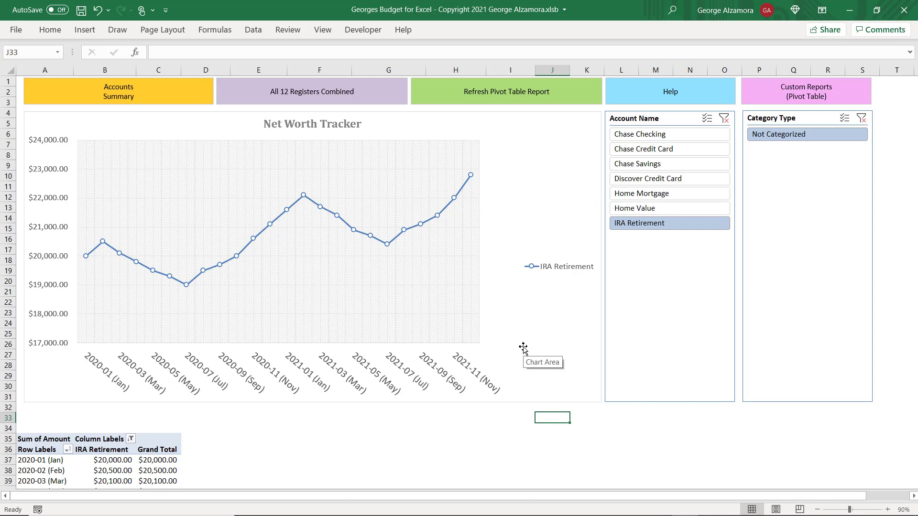
click(723, 120)
Examine the pivot table below the chart, checking Home Value's first and last months, both credit card columns and Home Mortgage.
click(261, 439)
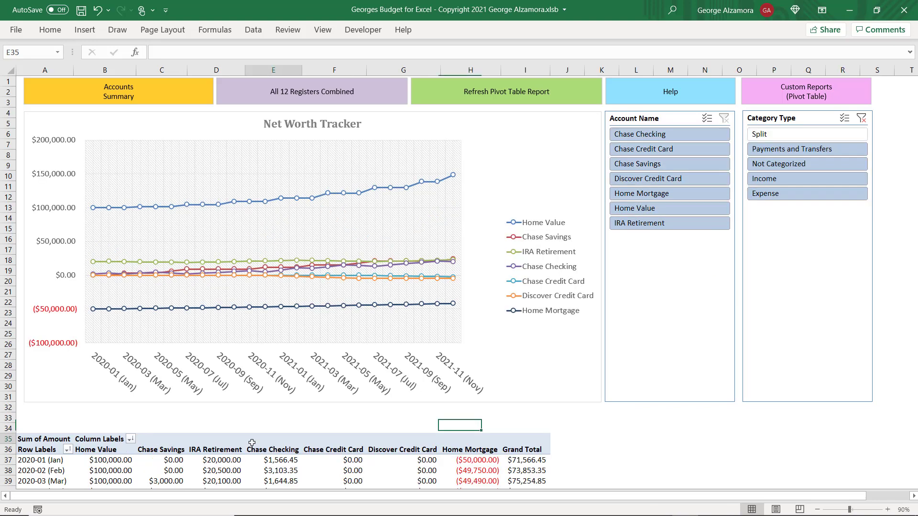
scroll(254, 427, down, 4)
scroll(254, 427, down, 4)
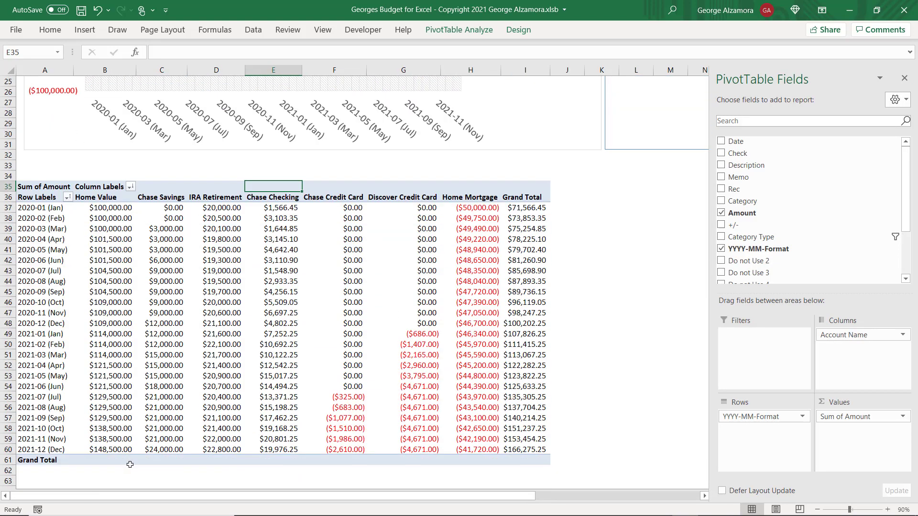
click(104, 211)
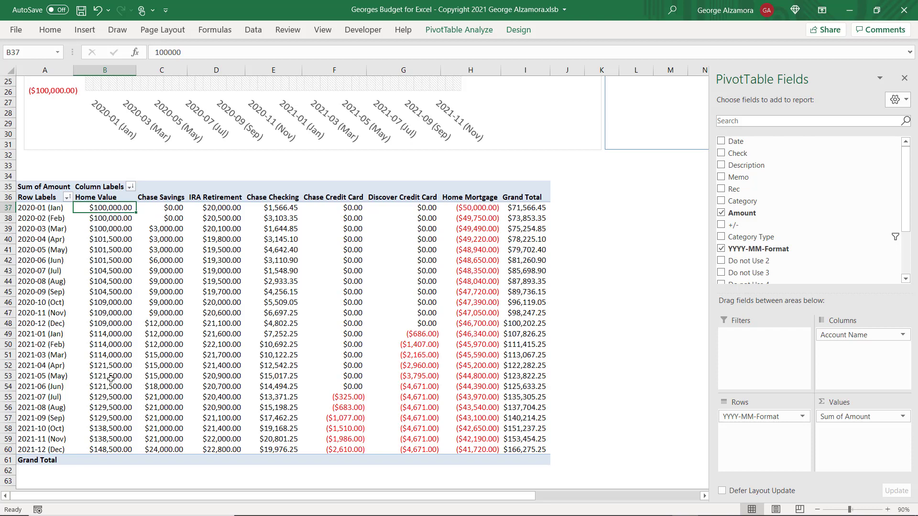
click(101, 451)
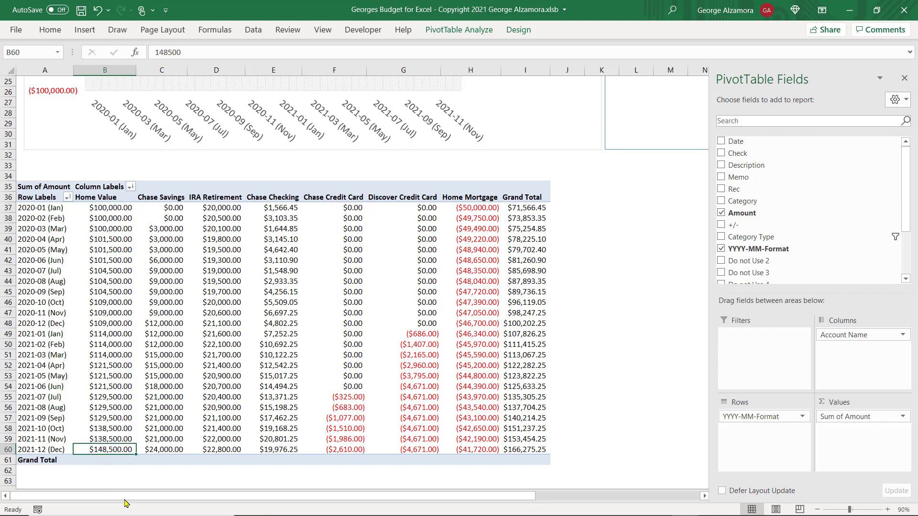
scroll(128, 486, down, 1)
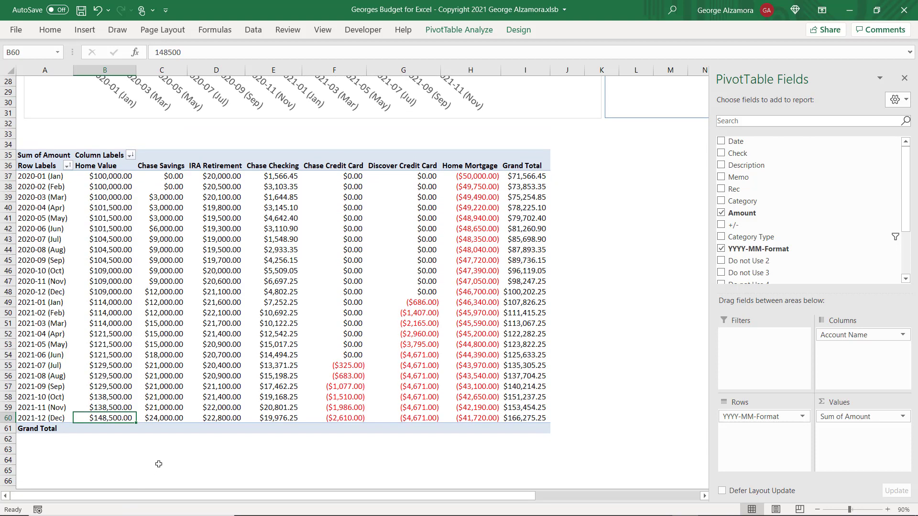
click(339, 165)
click(413, 166)
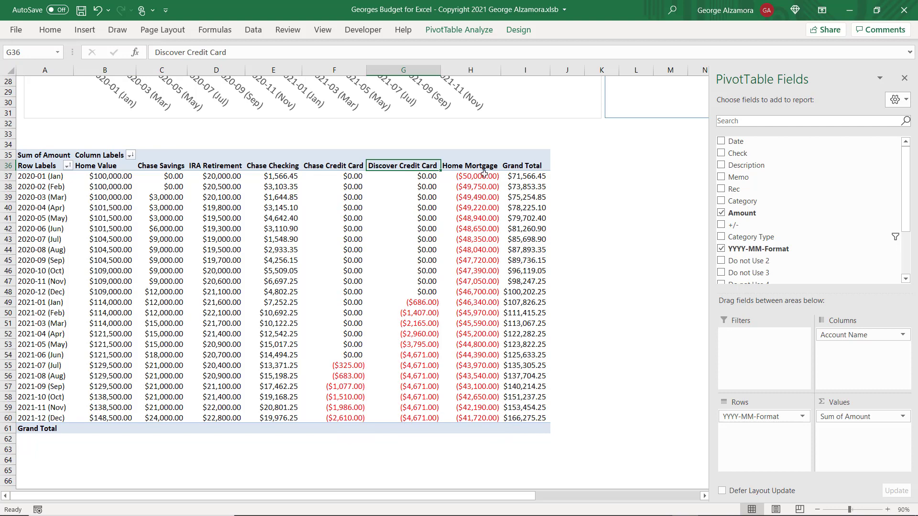
click(473, 176)
mouse_move(481, 422)
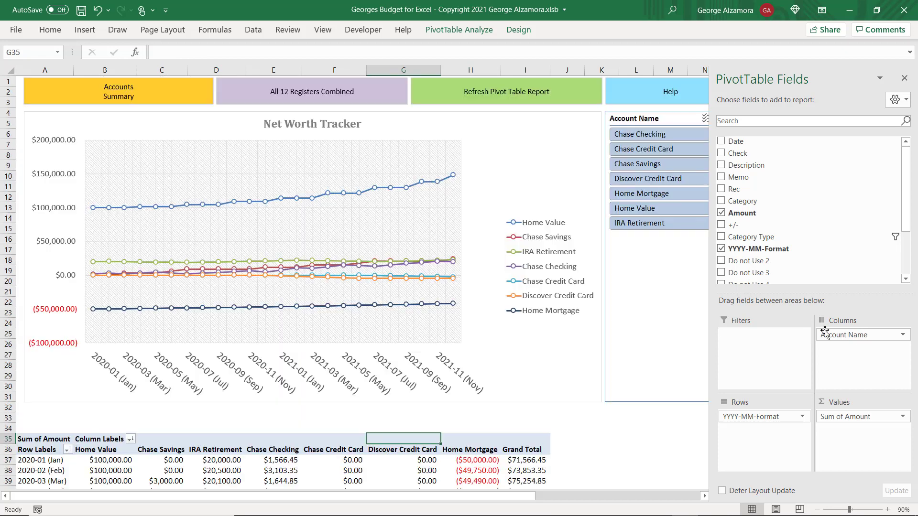
Move the pivot table's Account Name field from Columns back to Filters, and leave the pivot table.
drag(825, 333, 760, 336)
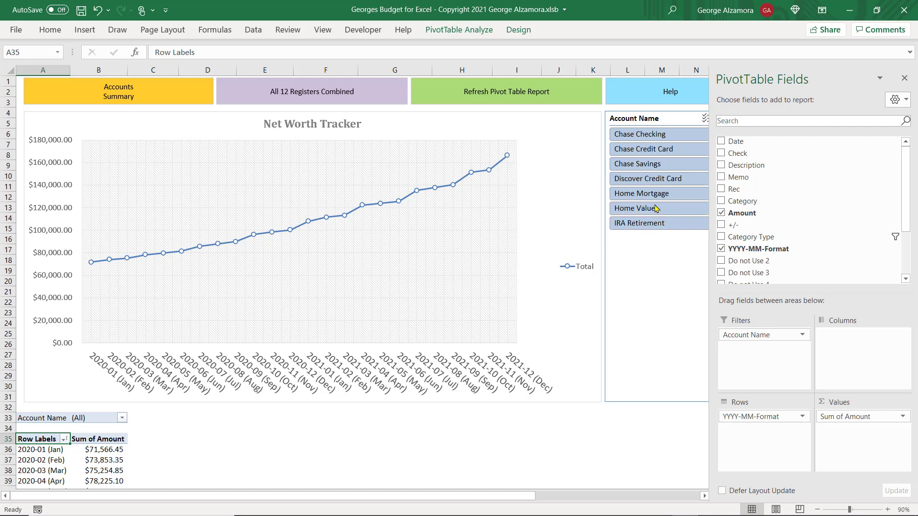
click(538, 430)
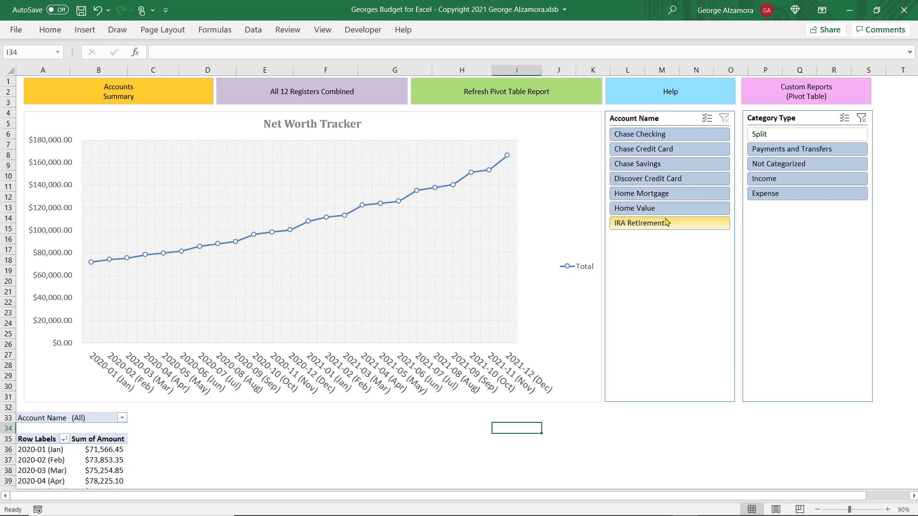
Open the IRA Retirement register from the Accounts Summary and review its January to March 2020 amounts.
click(133, 96)
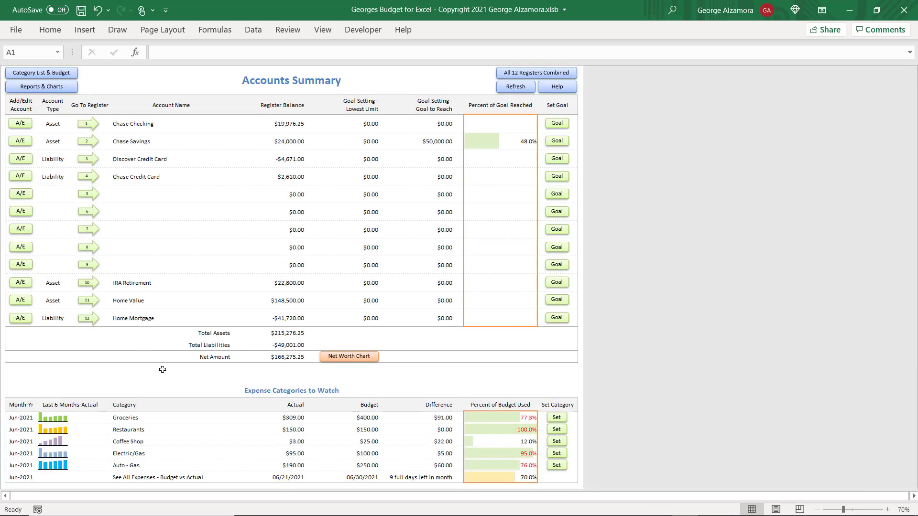
click(87, 284)
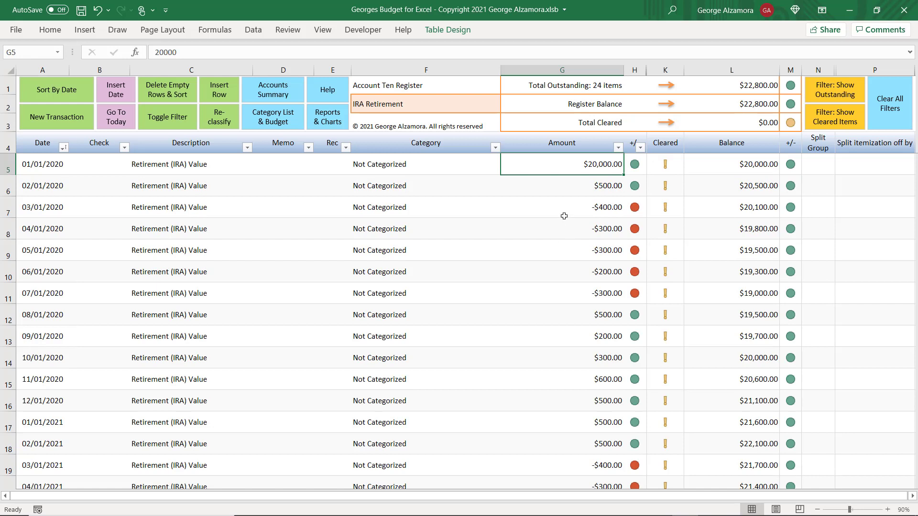
click(543, 193)
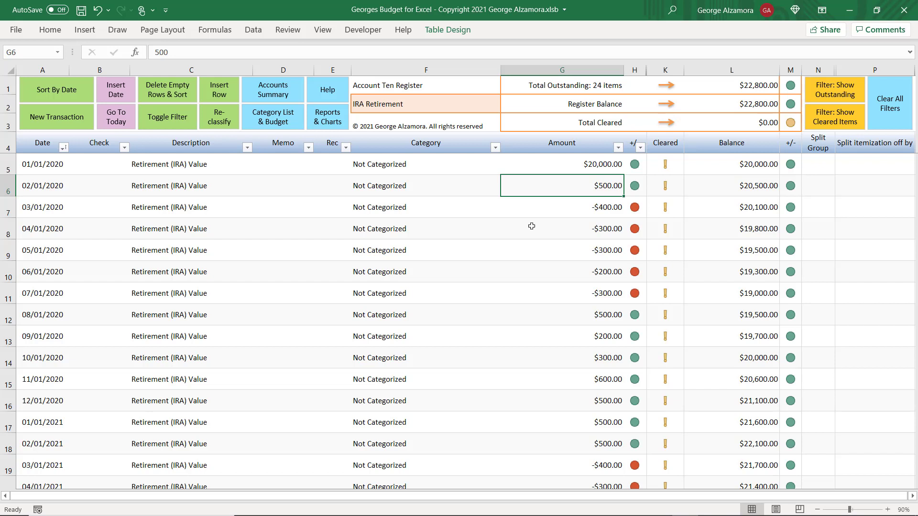
click(566, 168)
click(572, 187)
click(586, 207)
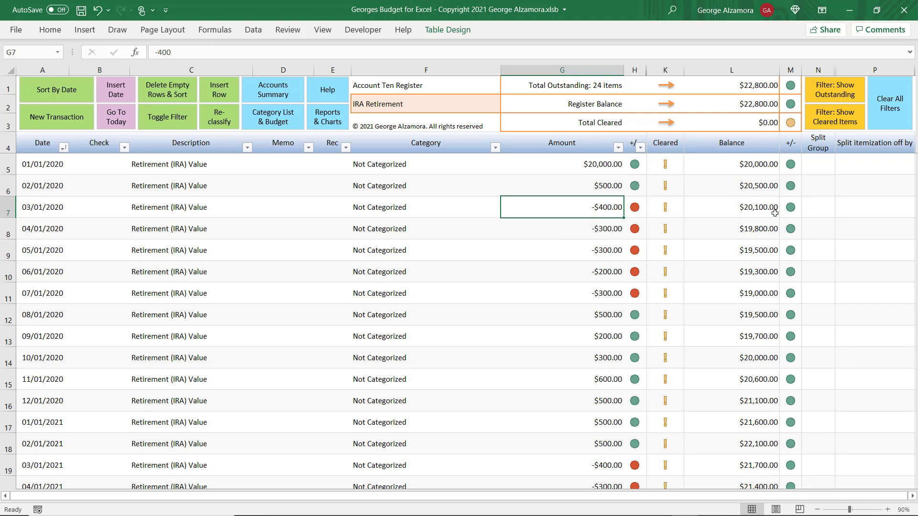
Open the Home Value register from the Accounts Summary and review its opening amount and the April and July 2020 entries.
click(272, 89)
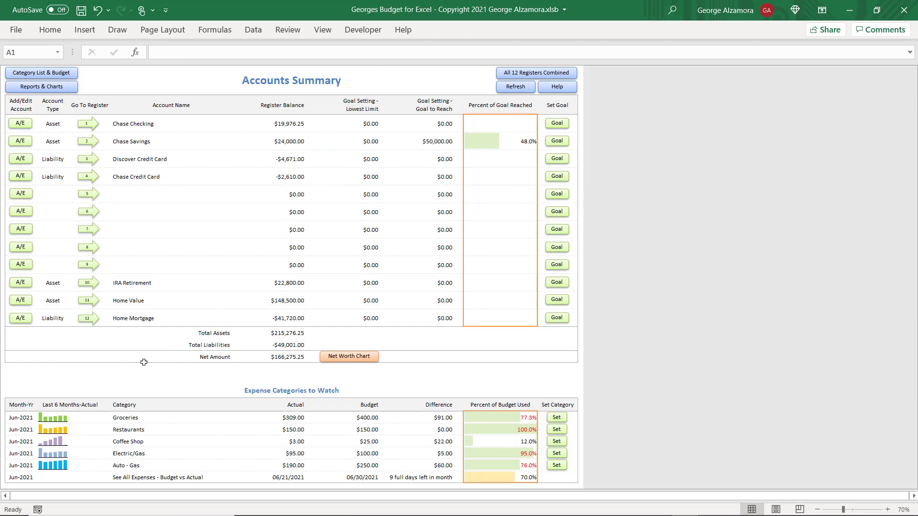
click(88, 303)
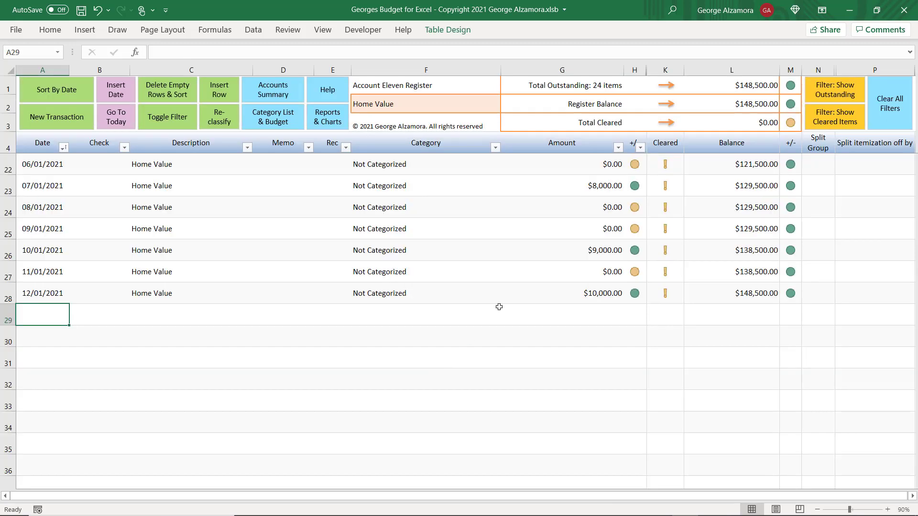
scroll(530, 267, up, 5)
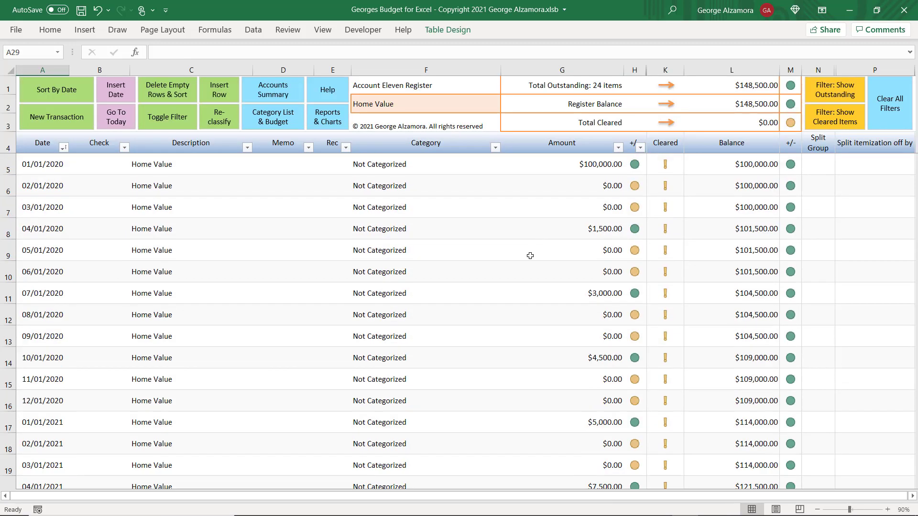
click(592, 165)
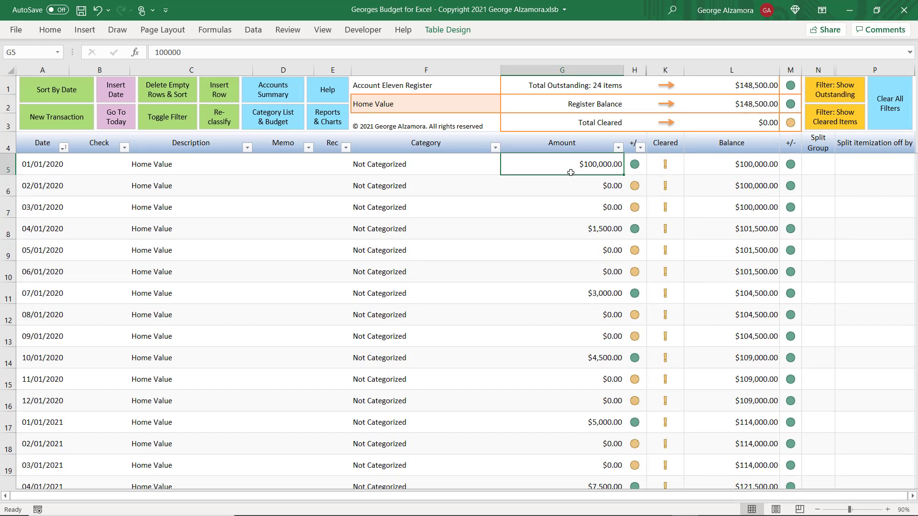
click(582, 238)
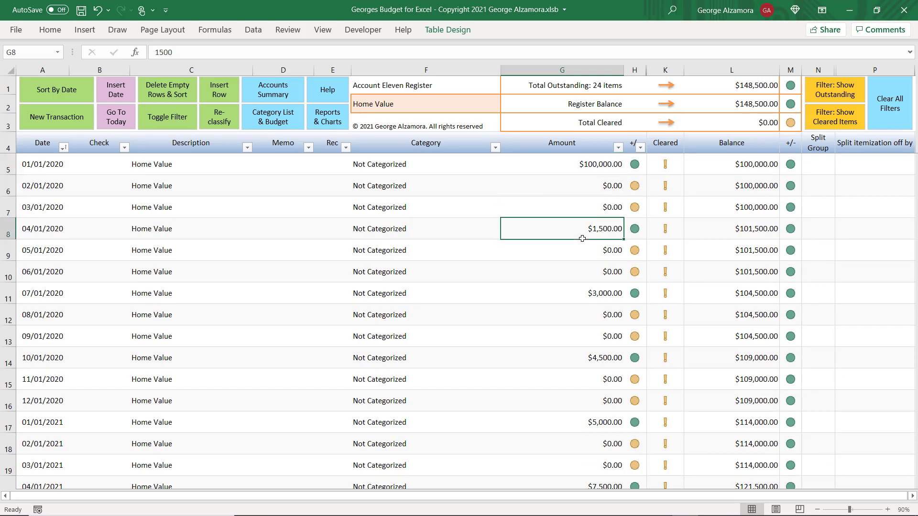
drag(40, 235, 616, 247)
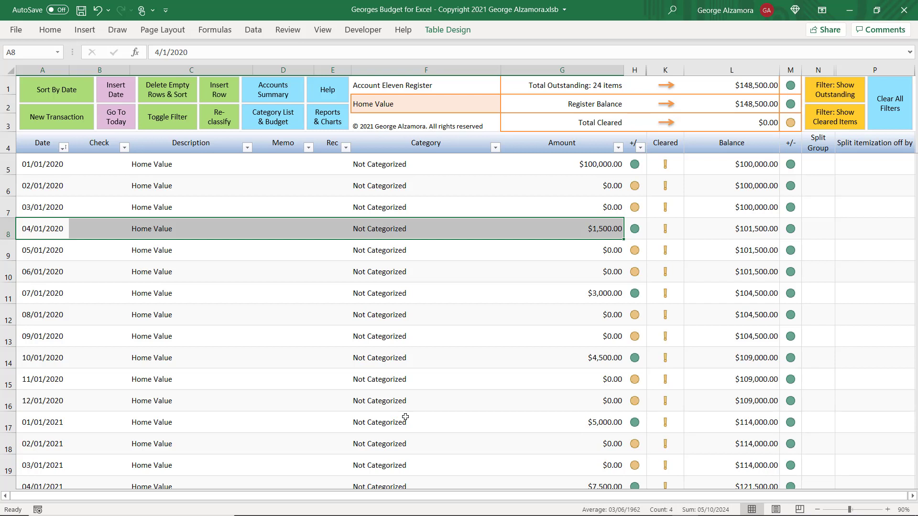
click(596, 236)
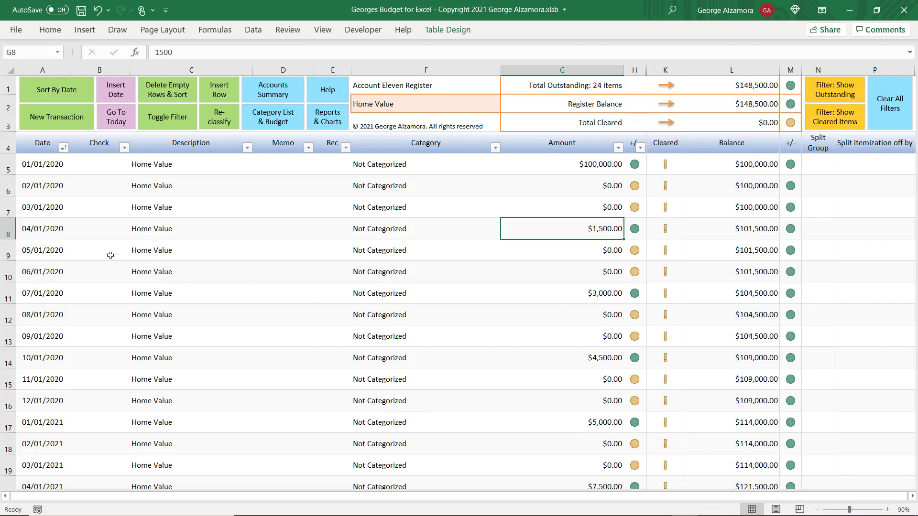
drag(47, 228, 660, 229)
click(617, 229)
click(566, 296)
Check the category assigned to several entries in the Home Value register.
click(410, 162)
click(434, 214)
click(440, 312)
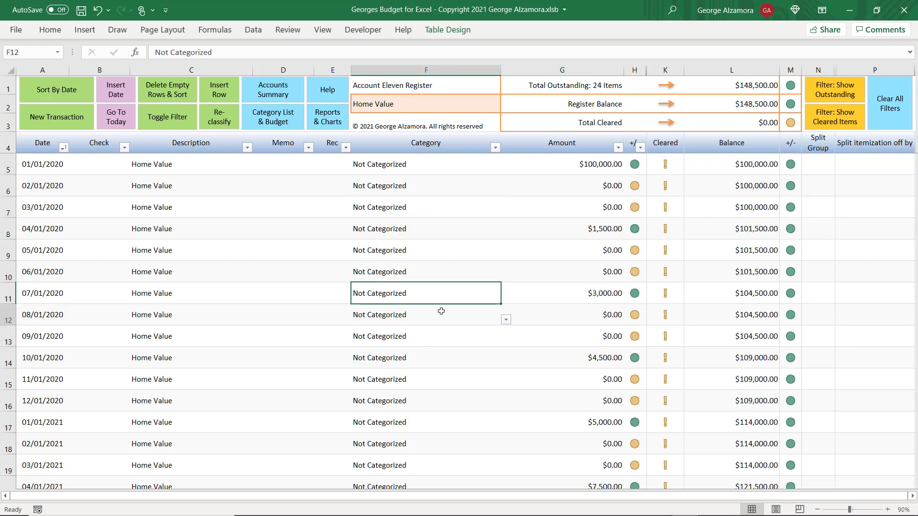
click(443, 382)
click(473, 266)
click(444, 166)
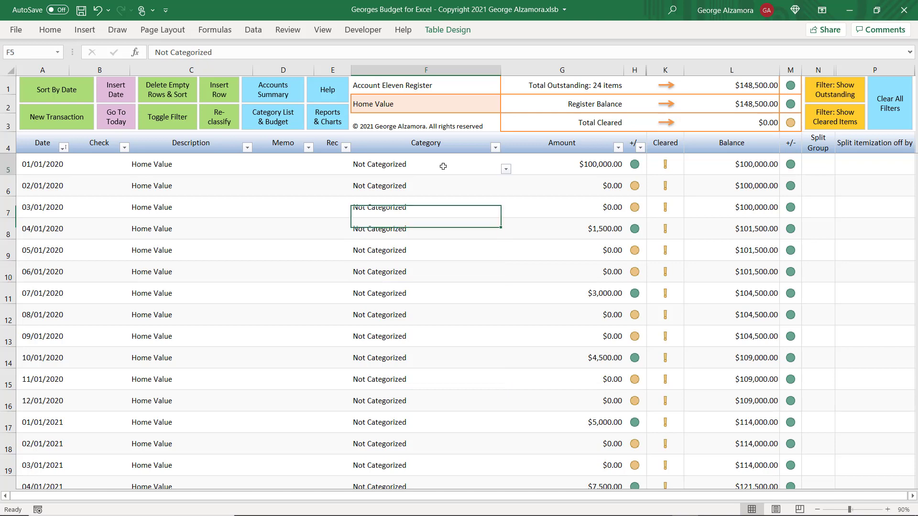
Open the Home Mortgage register from the Accounts Summary and review the opening balance and the February and March 2020 amounts.
click(265, 95)
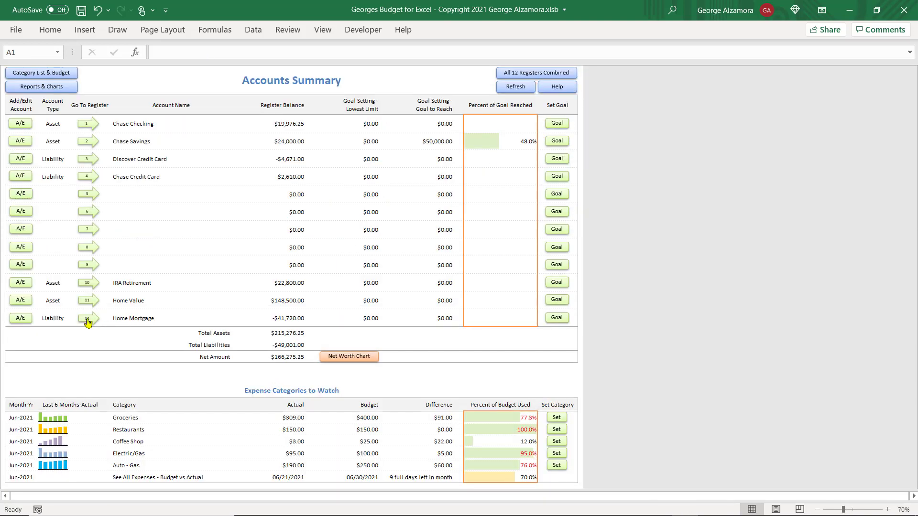
click(87, 318)
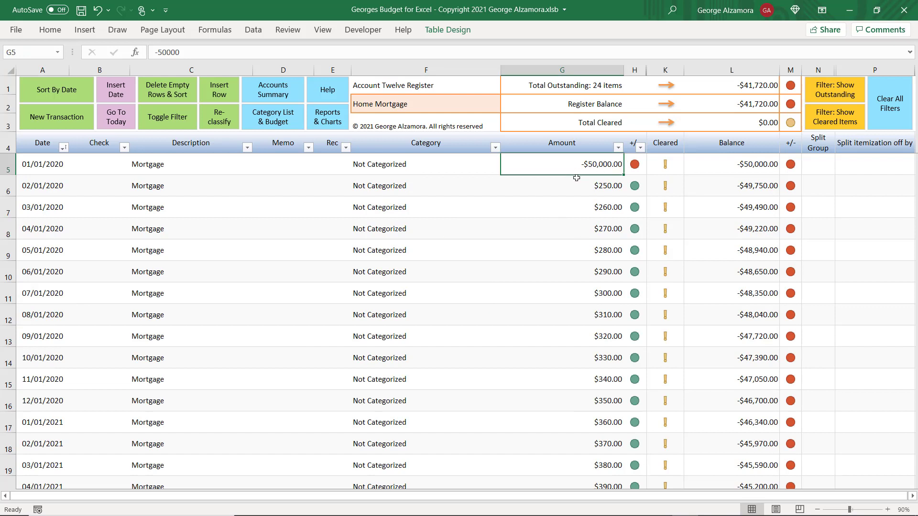
key(Down)
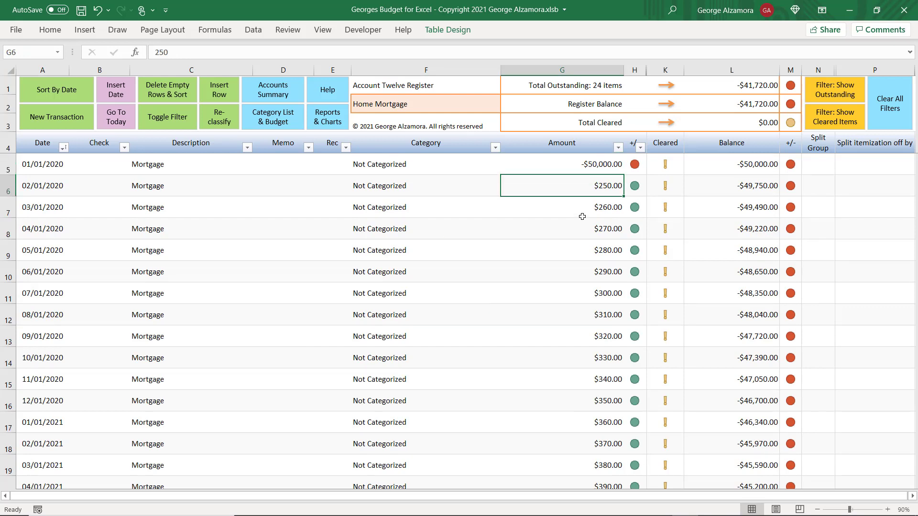
click(22, 189)
click(580, 190)
click(588, 211)
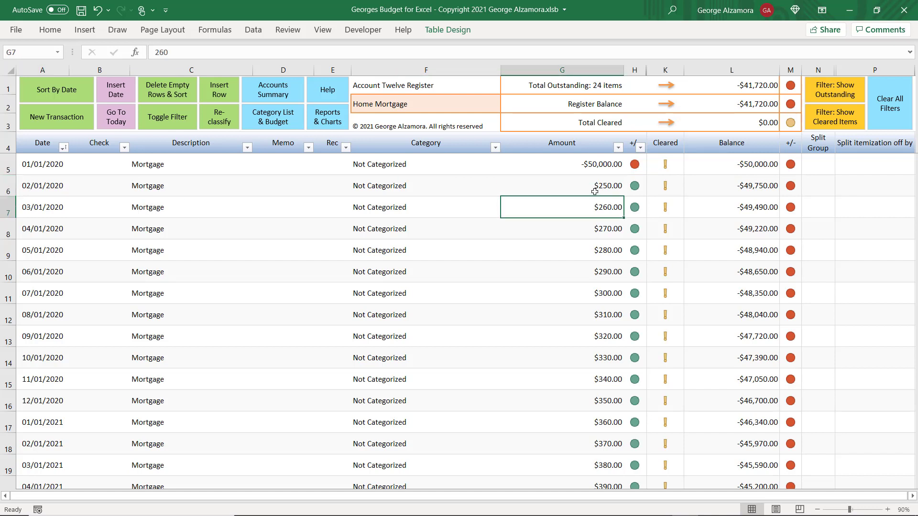
click(594, 191)
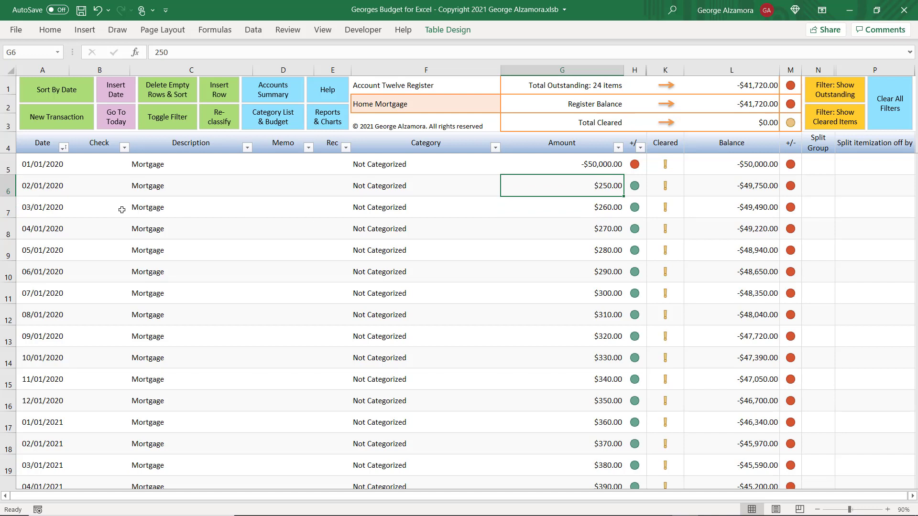
Highlight the February 2020 mortgage entry, compare its amount with March's, and undo the last change in the register.
drag(36, 188, 597, 187)
click(598, 187)
click(593, 206)
click(597, 189)
key(ctrl+z)
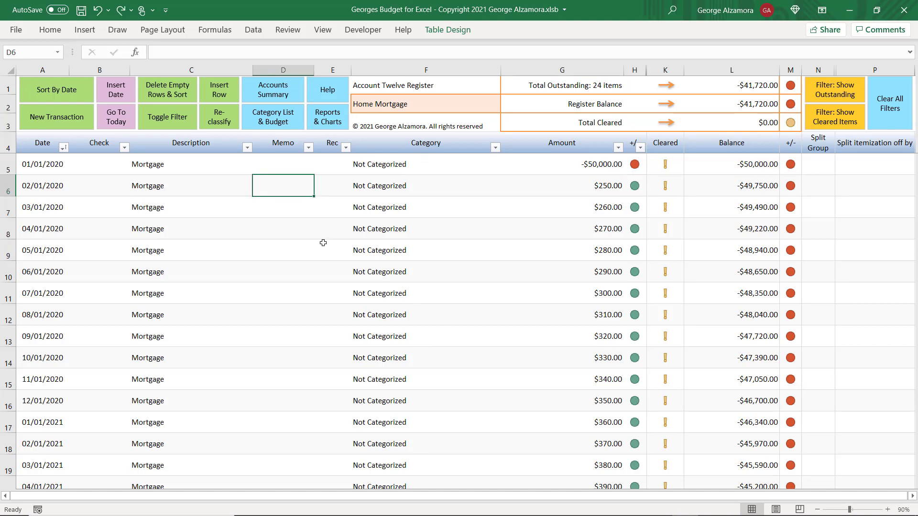
Open the Net Worth chart from the Accounts Summary, read its last and first points, and reopen it from the summary.
click(277, 96)
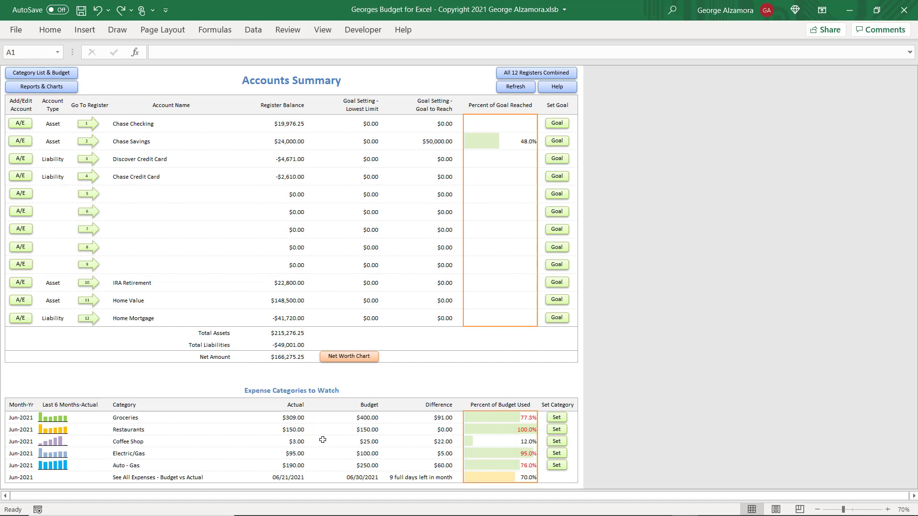
click(335, 362)
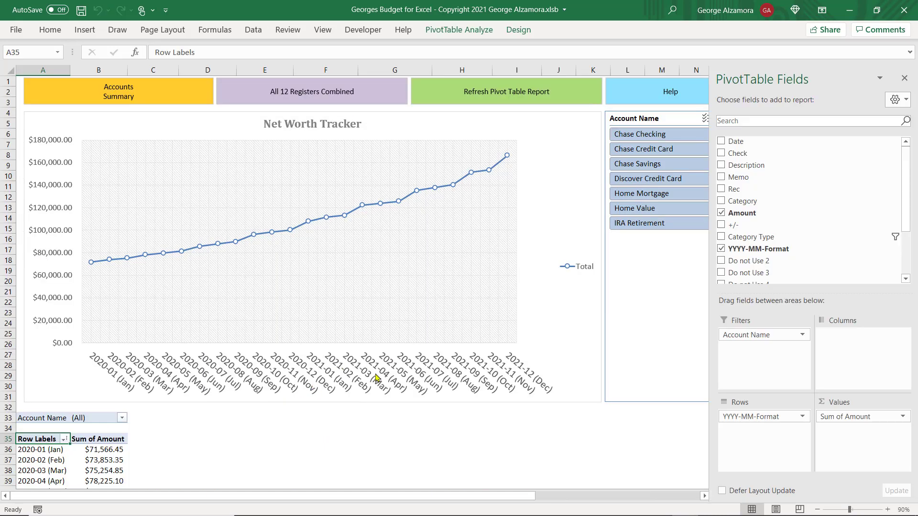
mouse_move(508, 159)
mouse_move(92, 265)
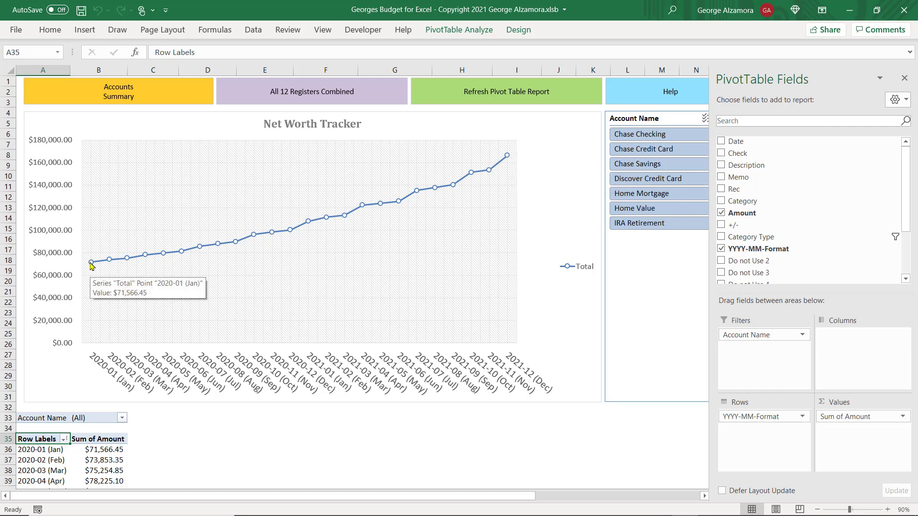
click(122, 98)
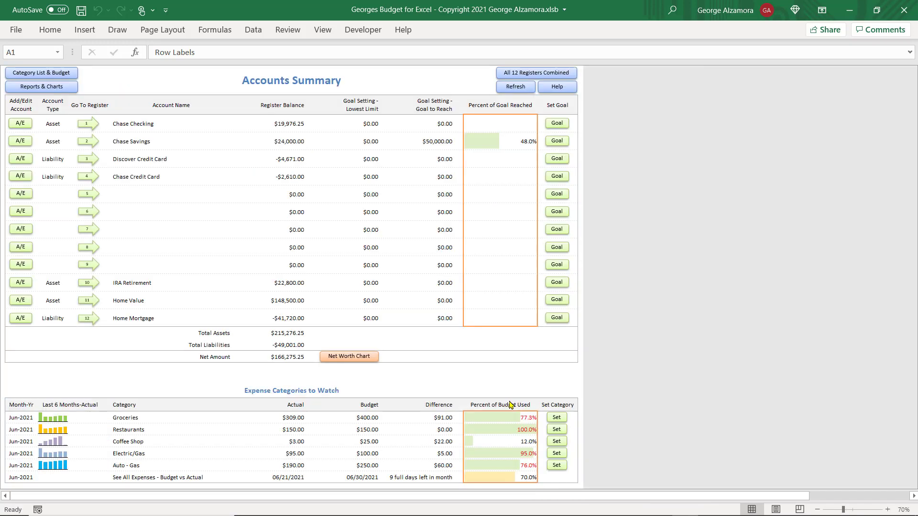
click(337, 357)
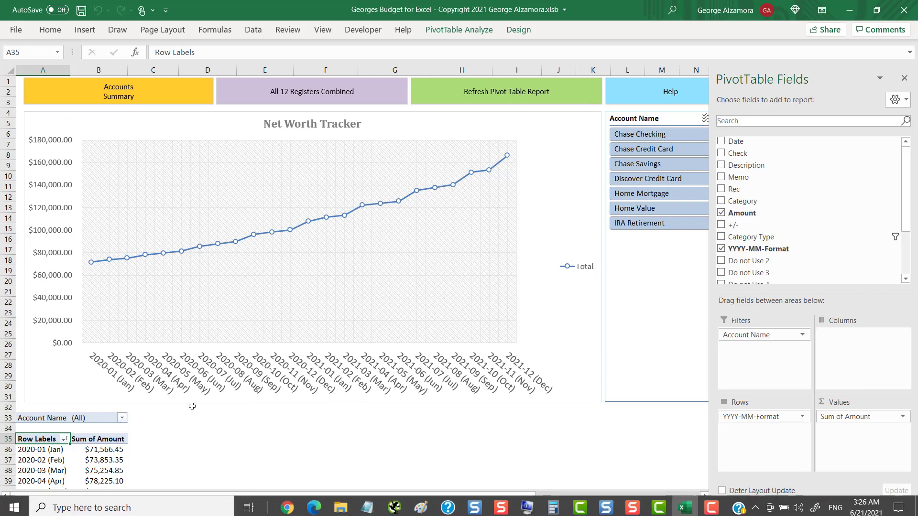
Inspect the Net Worth pivot's amount column, switch to the custom category pivot report, and return to the Net Worth Tracker.
click(107, 438)
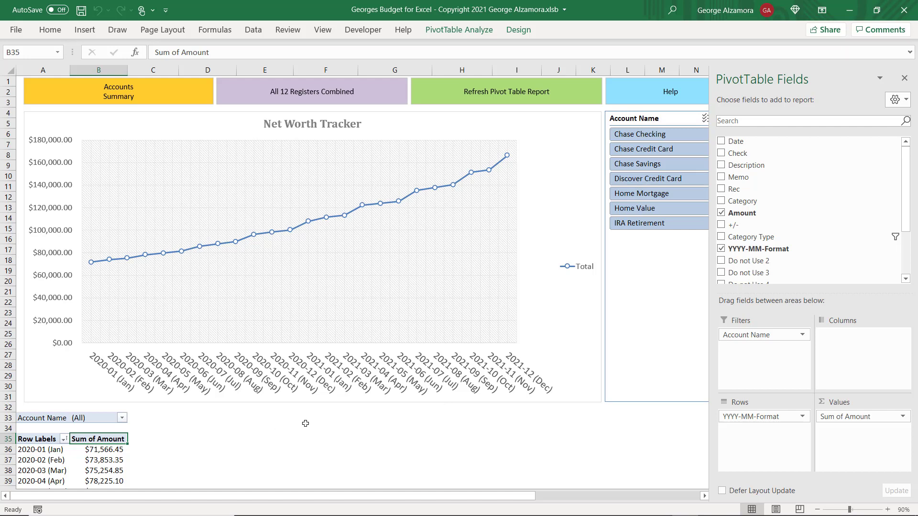
click(404, 442)
click(794, 92)
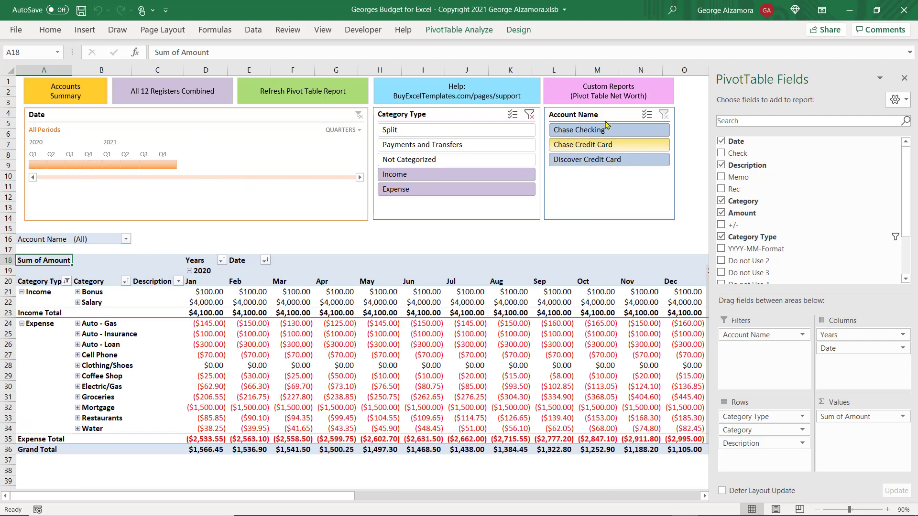
click(608, 87)
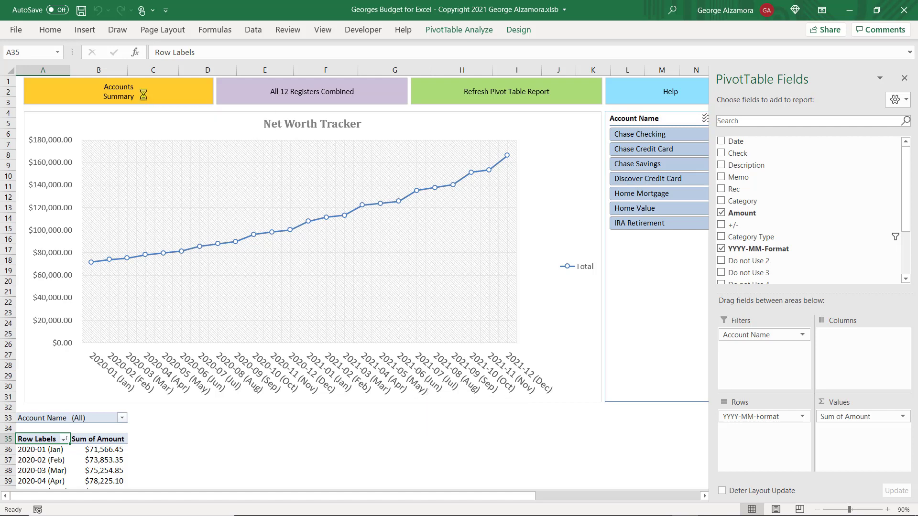
Open the Chase Credit Card register from the Accounts Summary and clear the reconciled mark on the 12/01/2021 Walmart split entry for -$100.00.
click(121, 98)
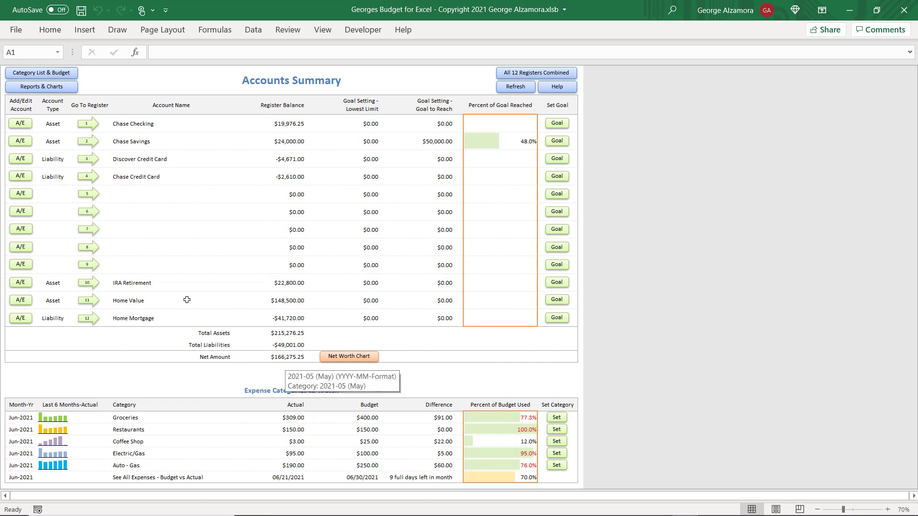
click(87, 178)
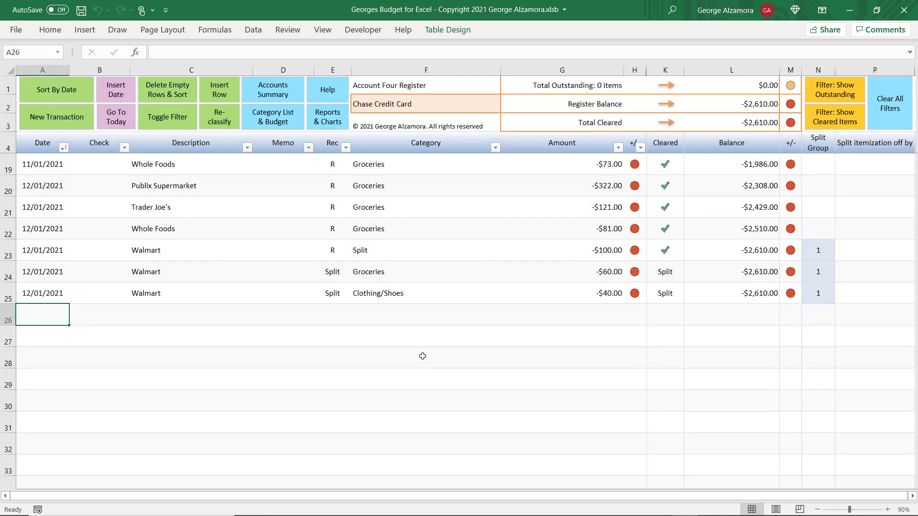
click(328, 250)
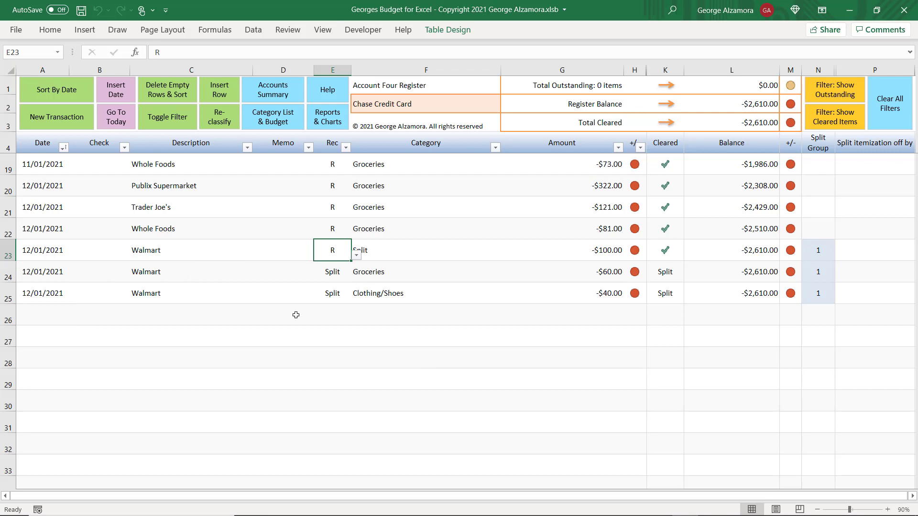
key(Delete)
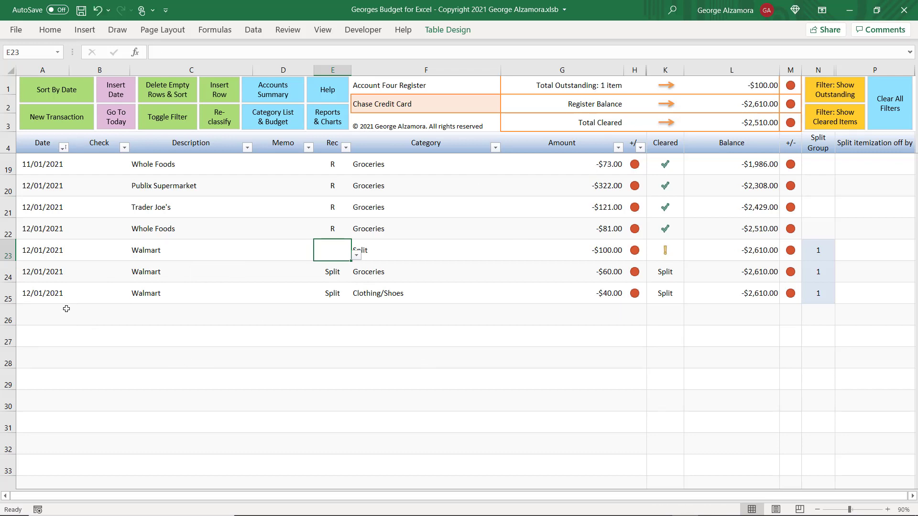
click(54, 301)
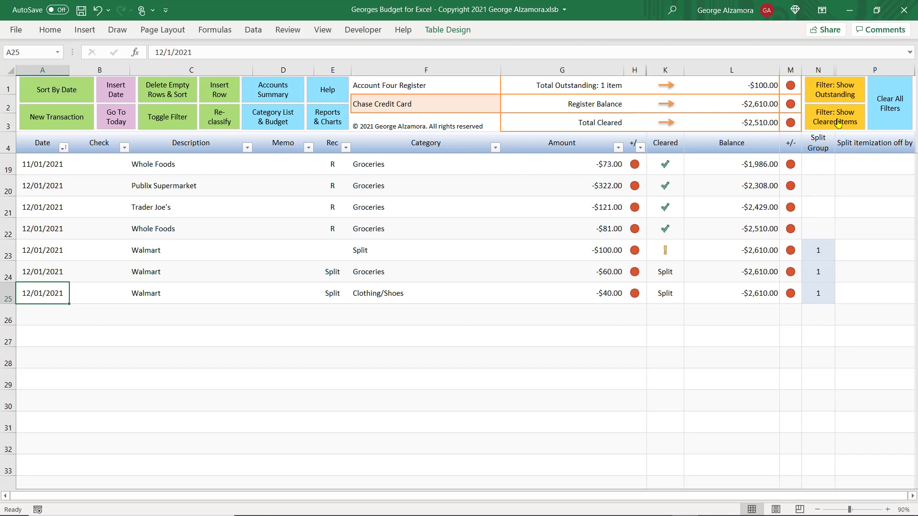
Filter the Chase Credit Card register to outstanding items and check the listed entry's reconciliation mark and amount.
click(837, 95)
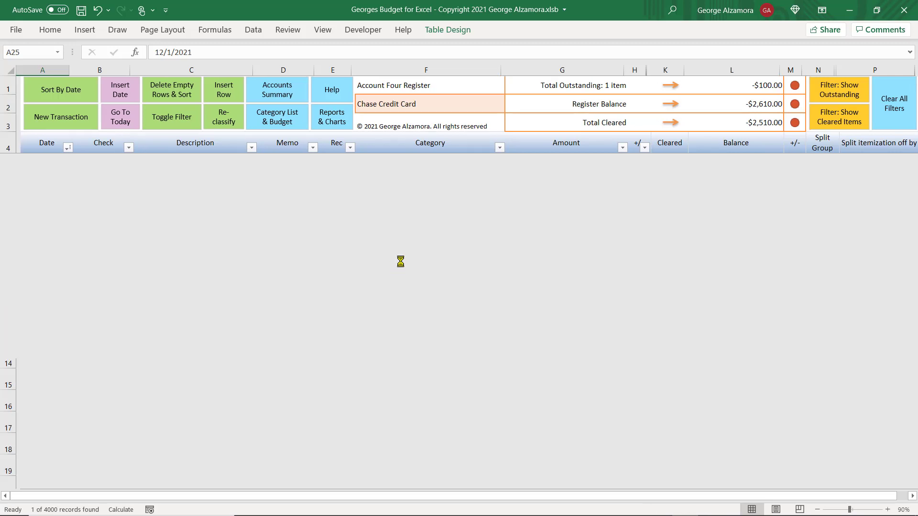
click(341, 164)
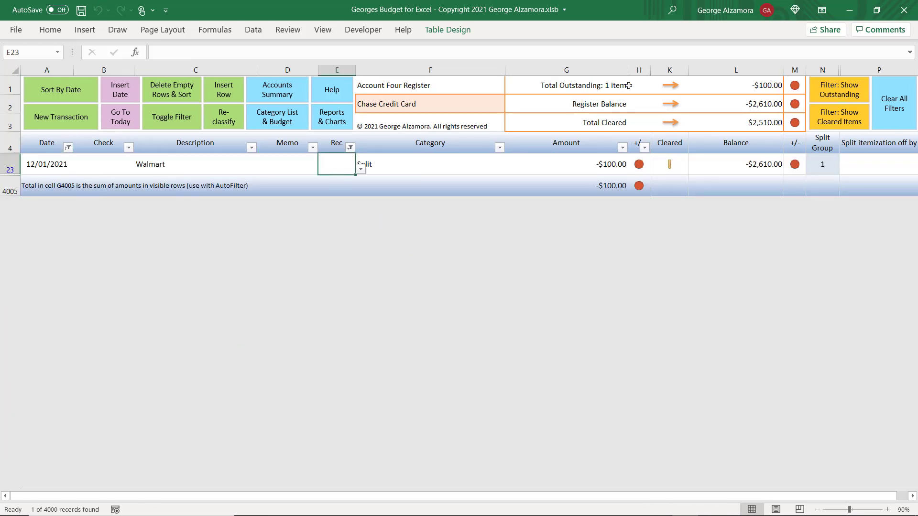
click(593, 166)
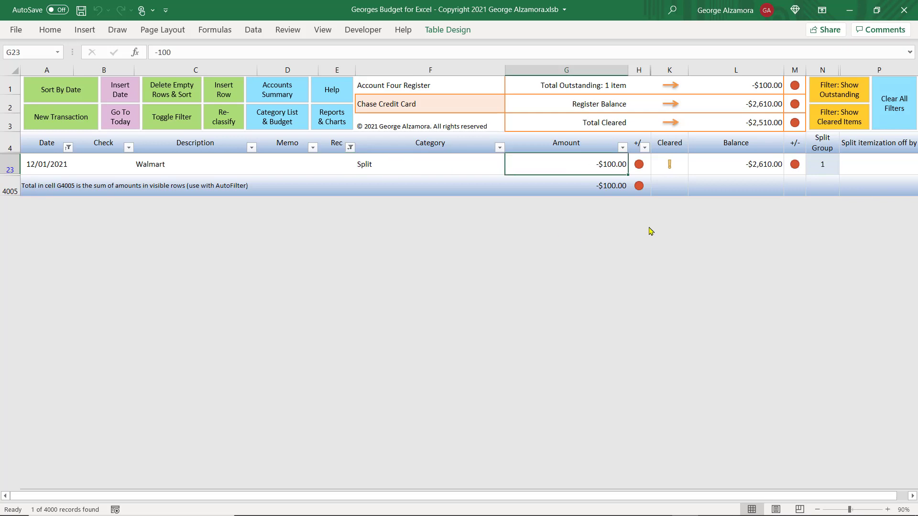
Filter the register to cleared items, review them down to the total row, and clear all filters.
click(830, 125)
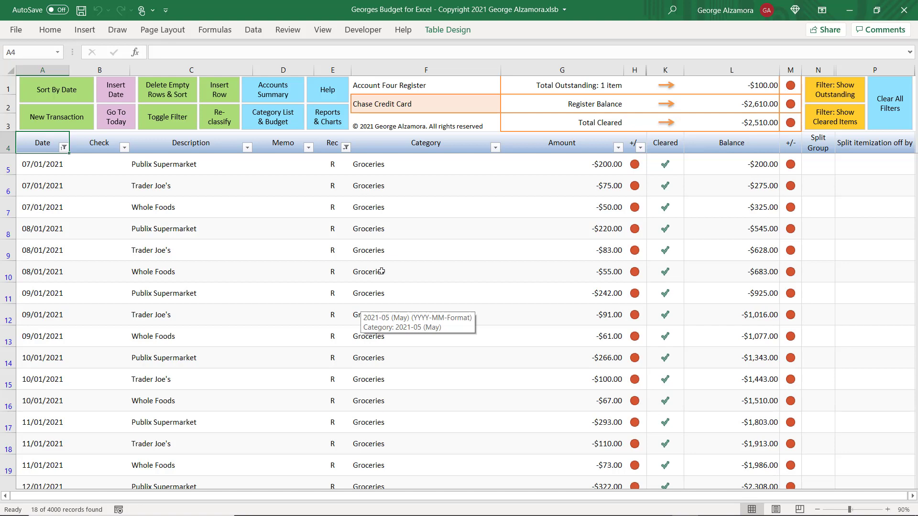
scroll(416, 396, down, 5)
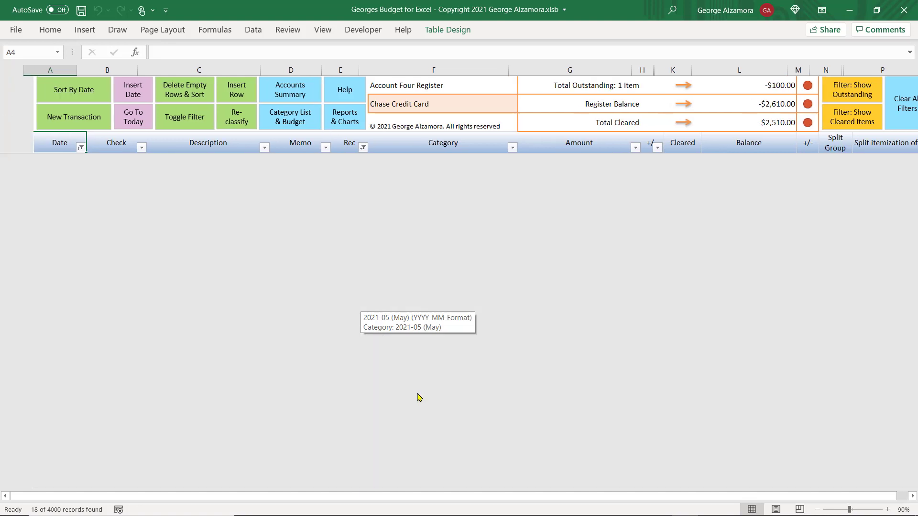
scroll(552, 355, up, 1)
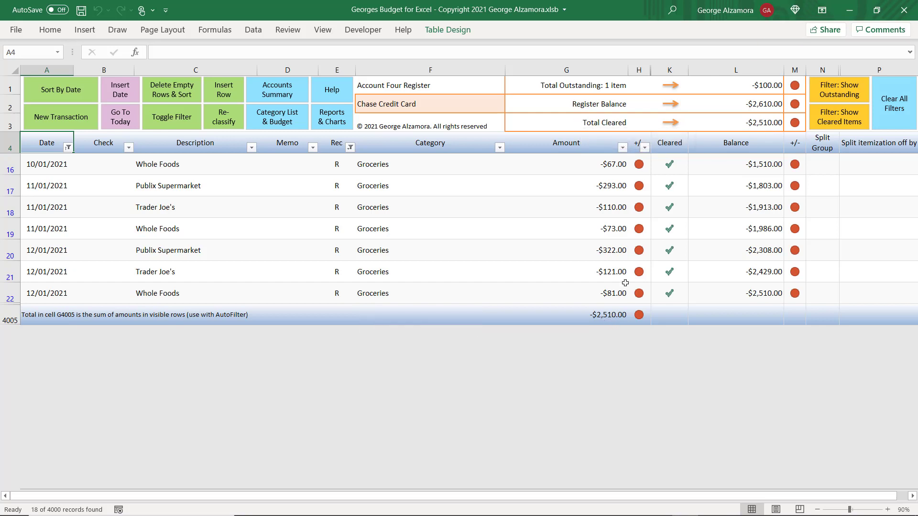
click(892, 102)
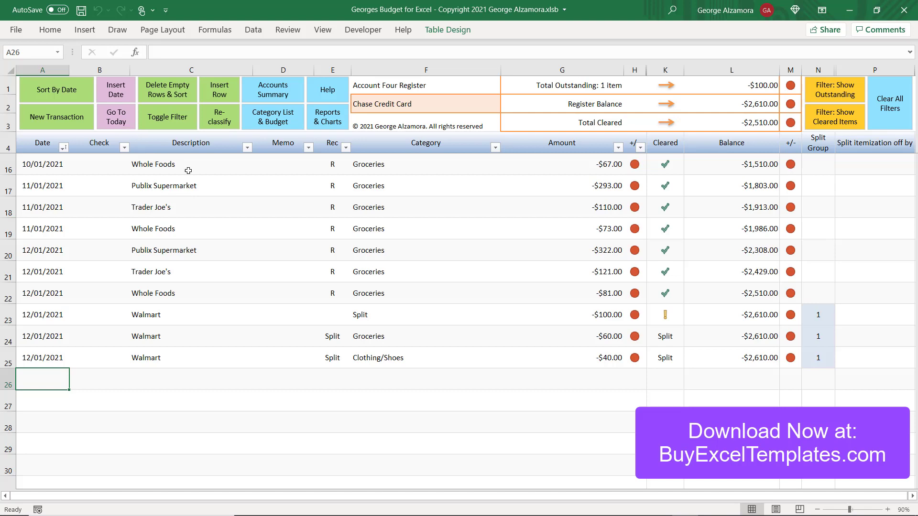
Open the Chase Checking register from the Accounts Summary and look back through the July to December 2021 entries, returning to the last one.
click(282, 91)
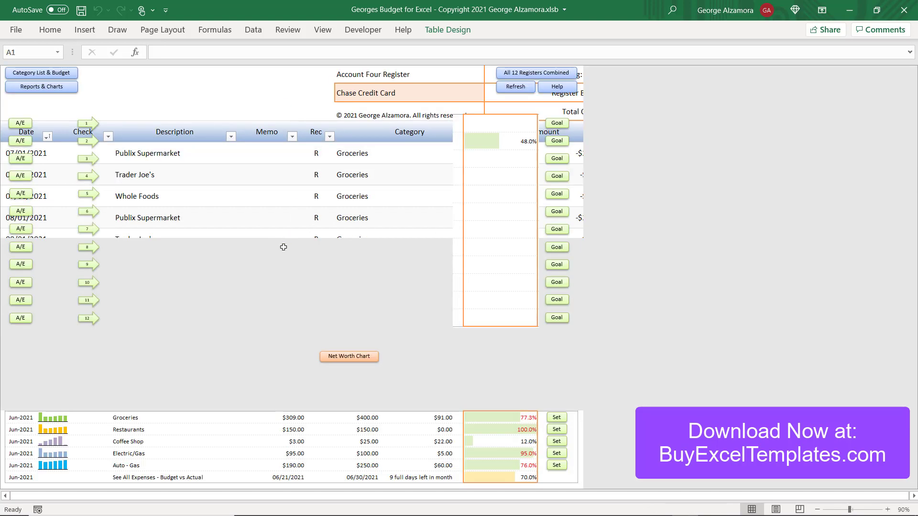
click(86, 125)
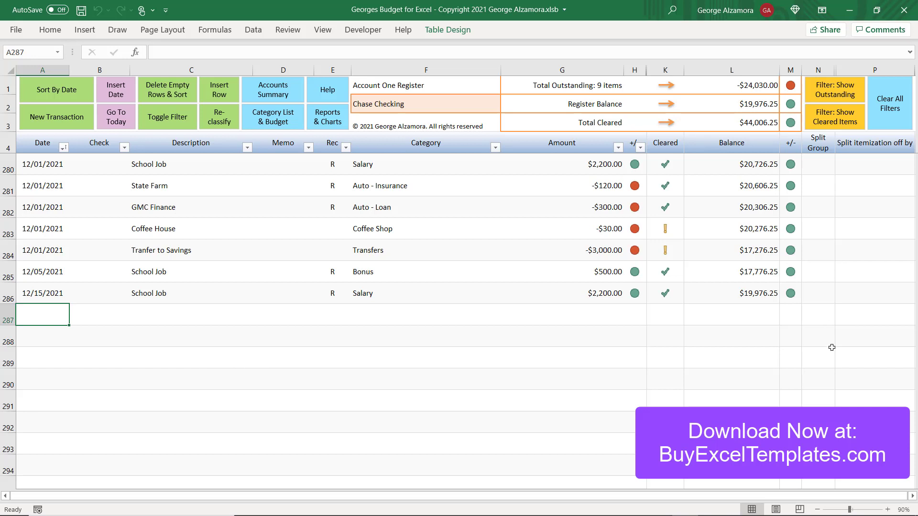
mouse_move(868, 515)
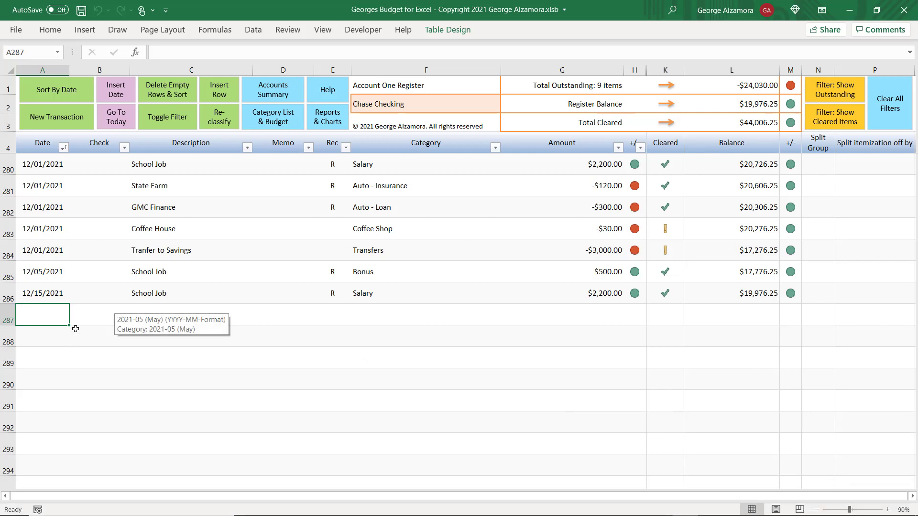
key(Up)
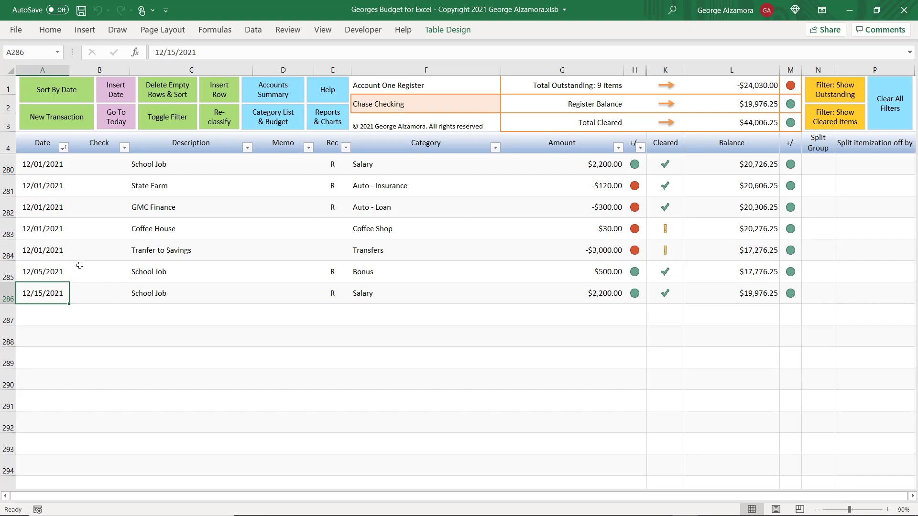
scroll(79, 265, up, 9)
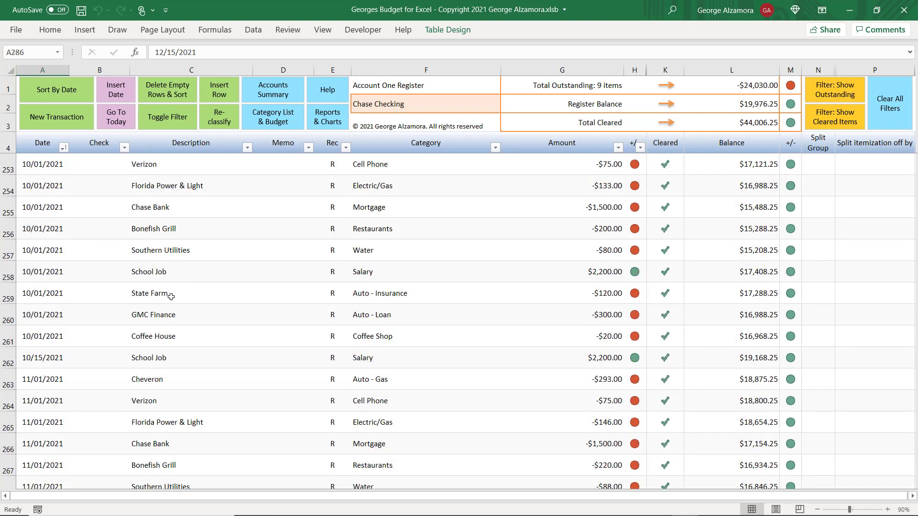
scroll(171, 297, up, 7)
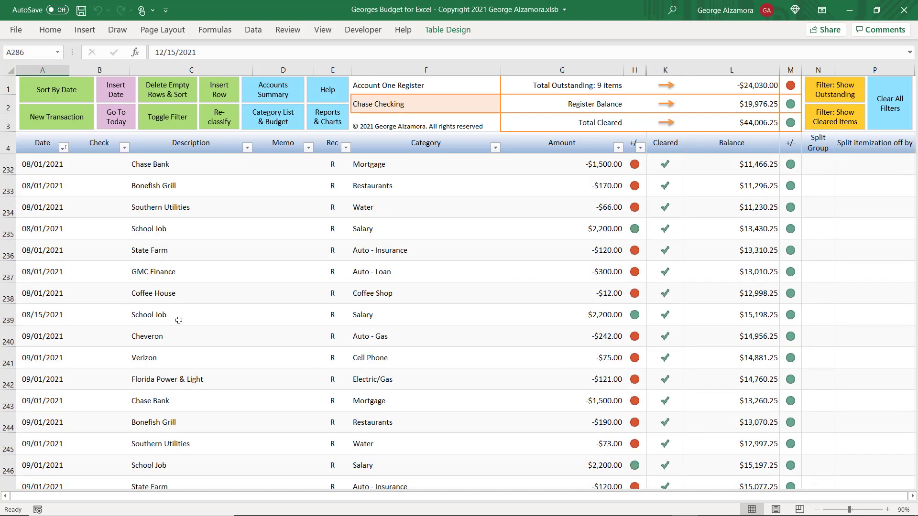
scroll(179, 320, up, 3)
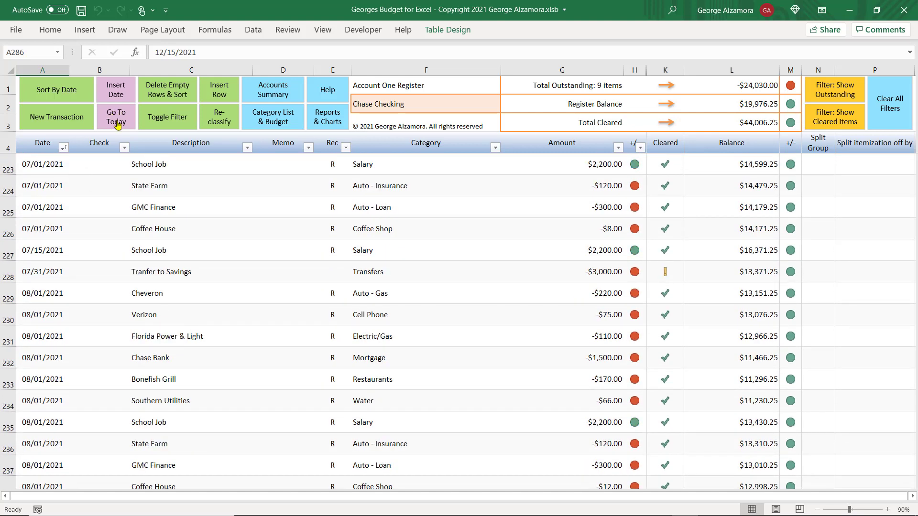
scroll(218, 334, down, 15)
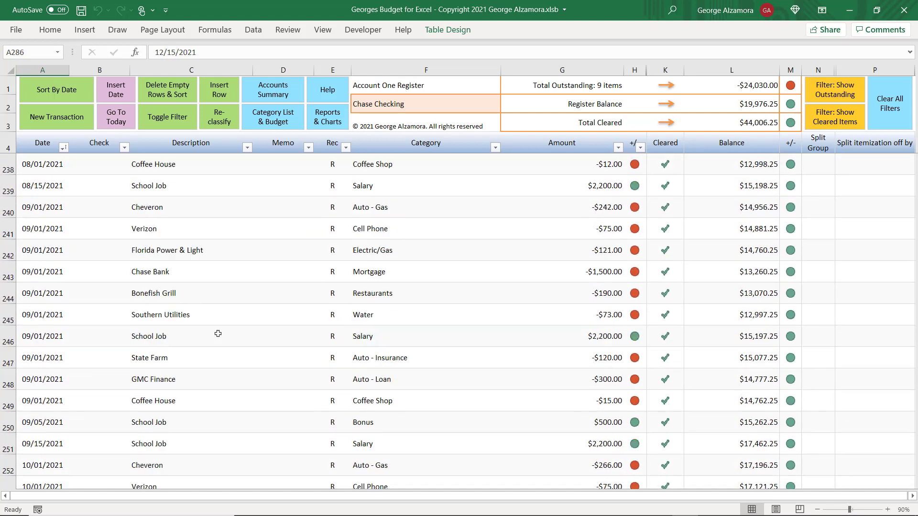
scroll(218, 338, down, 5)
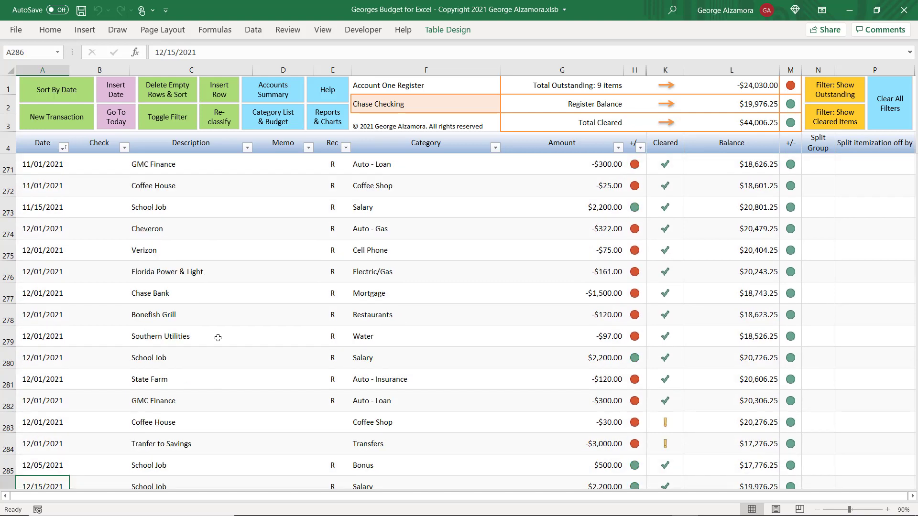
scroll(218, 338, up, 1)
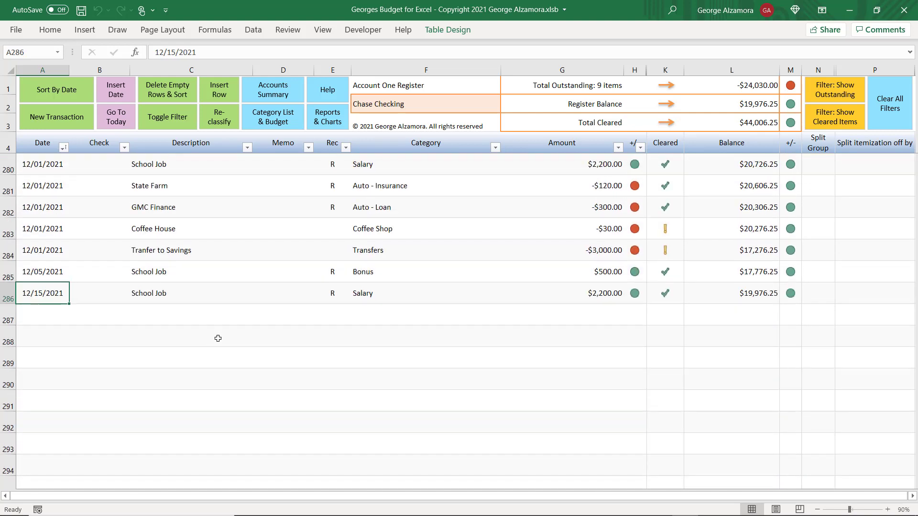
Jump to today's position in the Chase Checking register and compare the 06/15/2021 entry with the 06/30/2021 one.
click(116, 122)
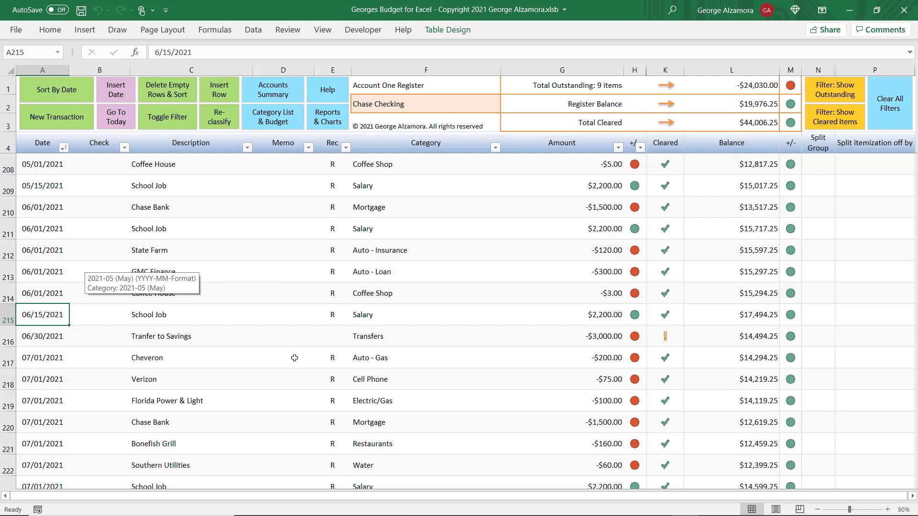
click(109, 387)
click(56, 335)
key(Up)
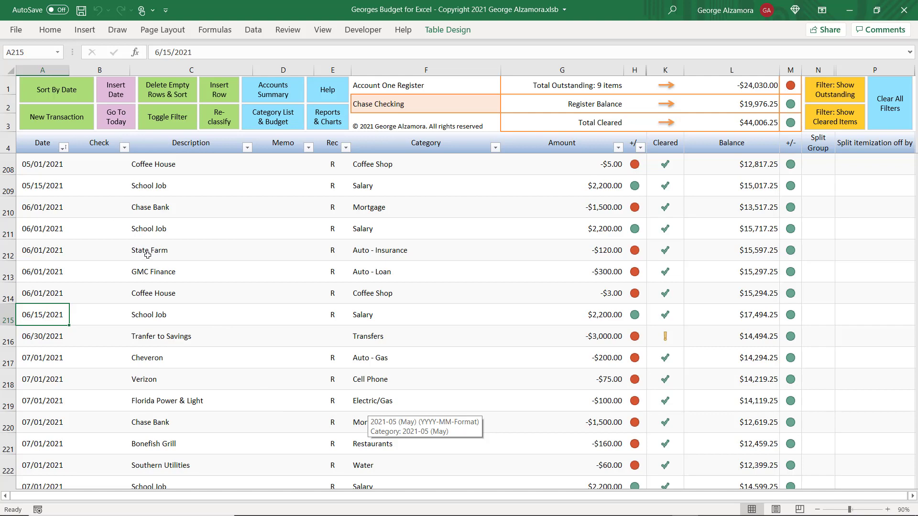
Open the Monthly Actual vs Budget Report from the register, review the expense categories, and choose 2021 from the available years.
click(328, 120)
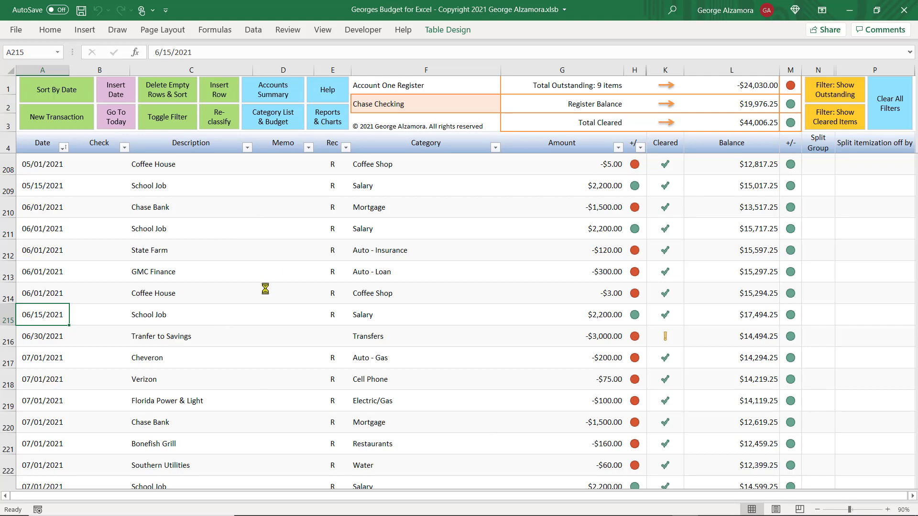
scroll(180, 312, down, 8)
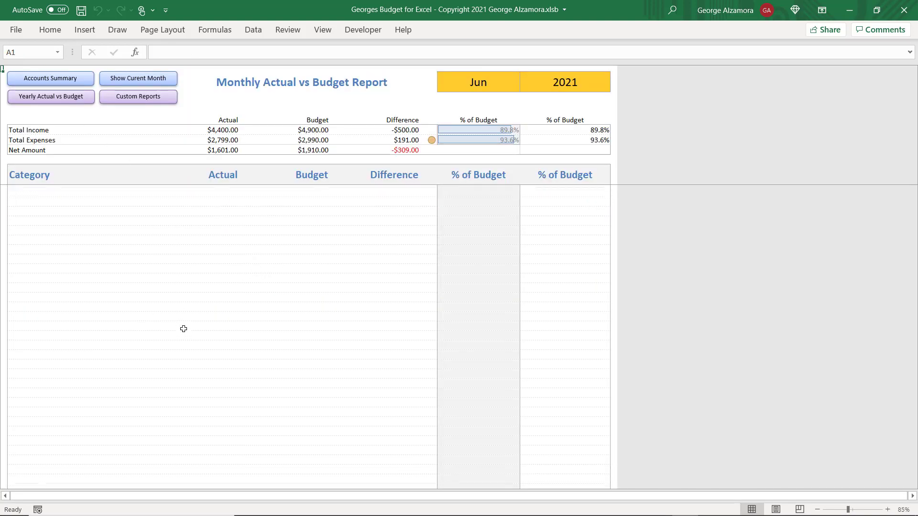
click(573, 80)
click(611, 86)
scroll(611, 107, up, 1)
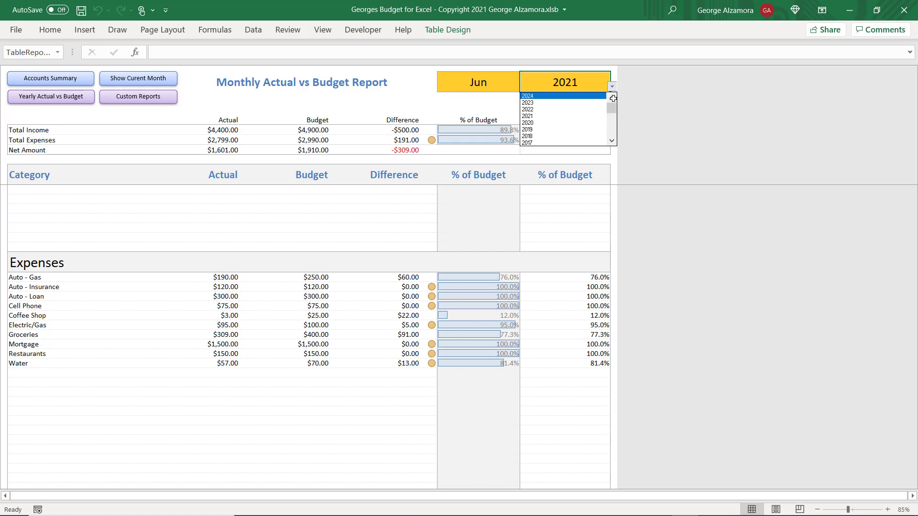
click(571, 117)
Open the Yearly Actual vs Budget Report, look over the available years while keeping 2021, and switch to the custom pivot report.
click(66, 96)
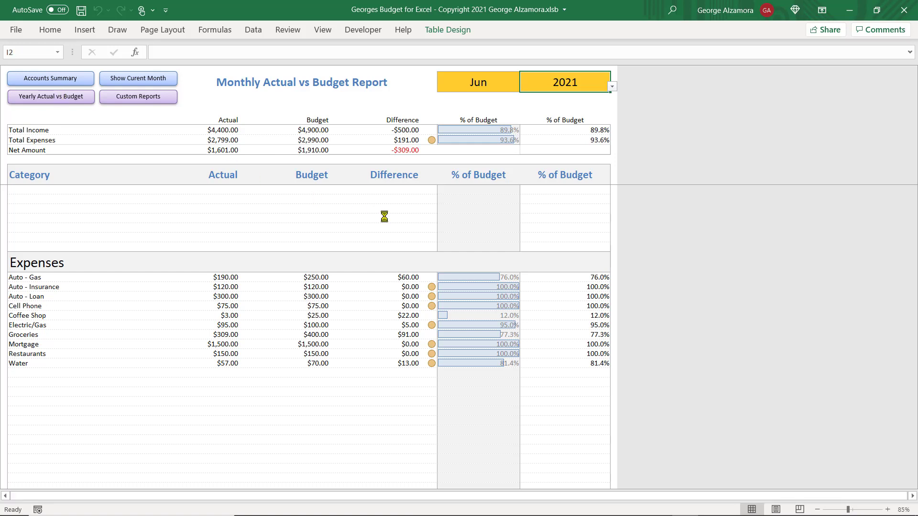
click(580, 84)
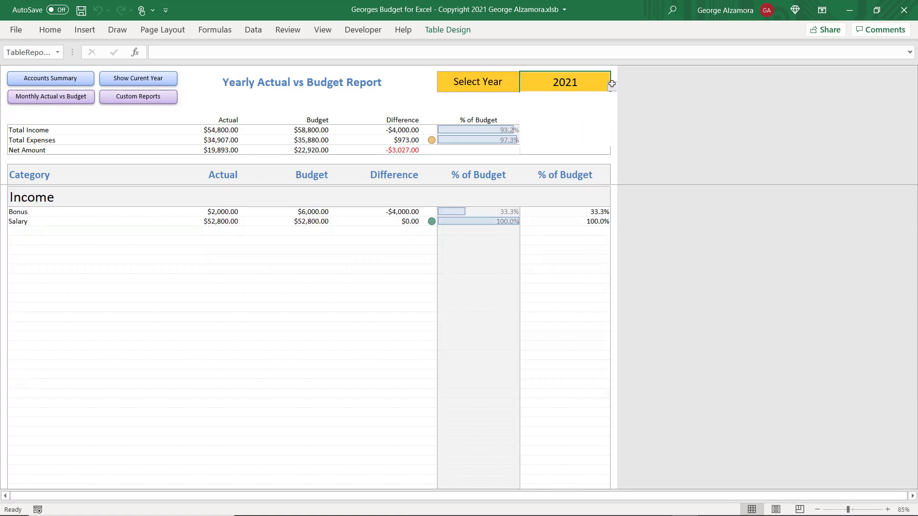
click(612, 84)
scroll(598, 108, up, 2)
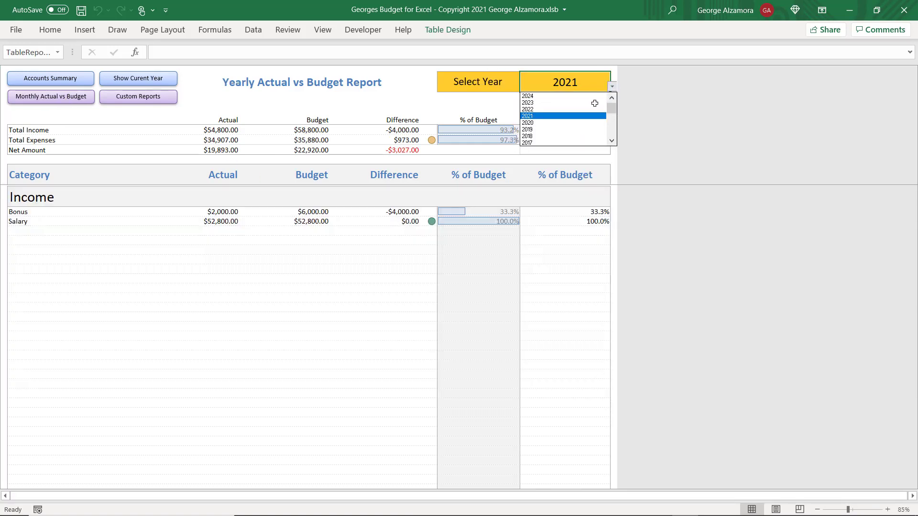
click(166, 202)
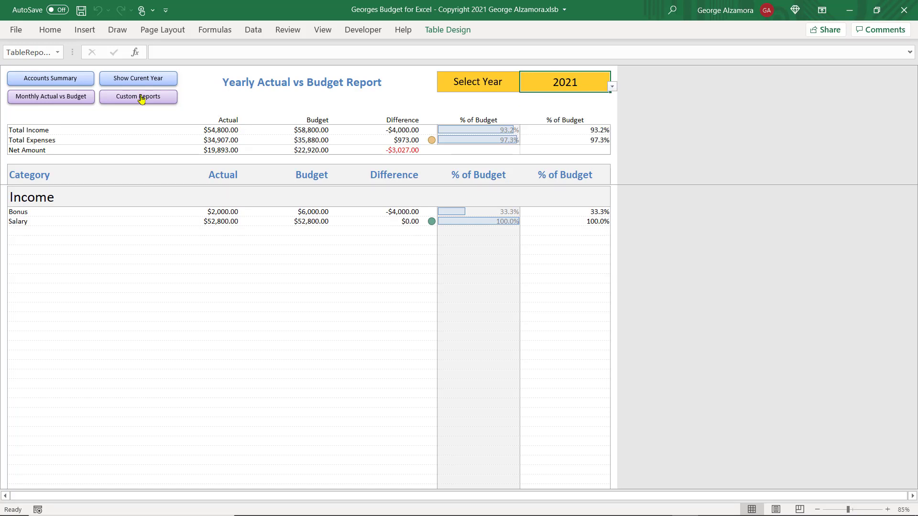
click(139, 97)
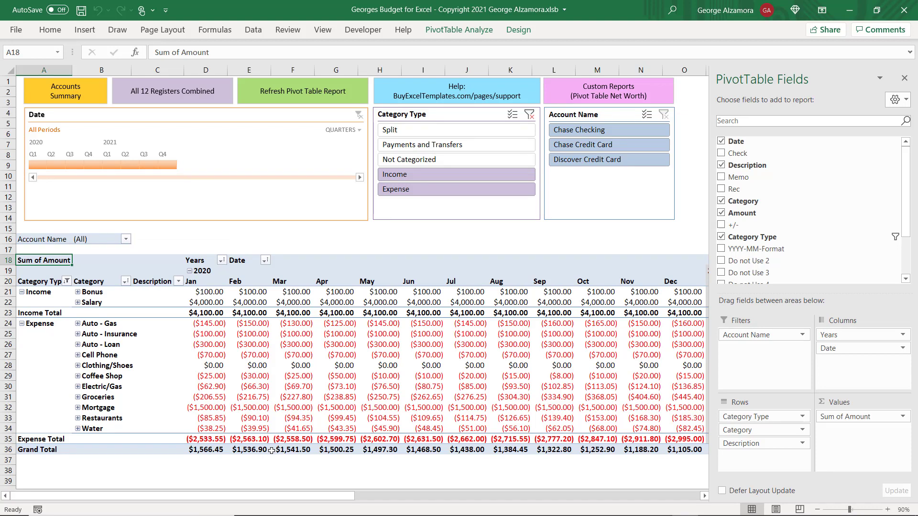
Filter the pivot report's Years field to Year to Date and clear that filter again.
drag(270, 496, 248, 507)
mouse_move(309, 497)
mouse_down()
mouse_move(343, 511)
mouse_move(313, 510)
mouse_up()
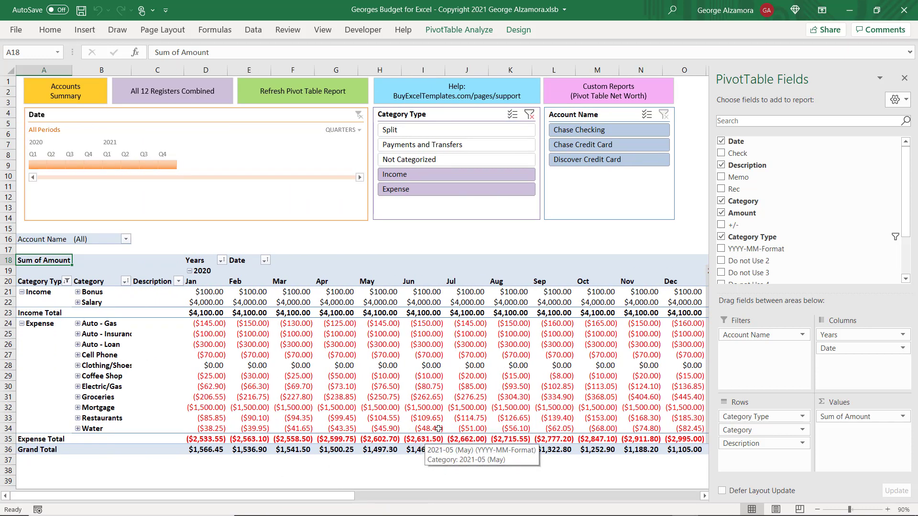
click(222, 260)
mouse_move(149, 91)
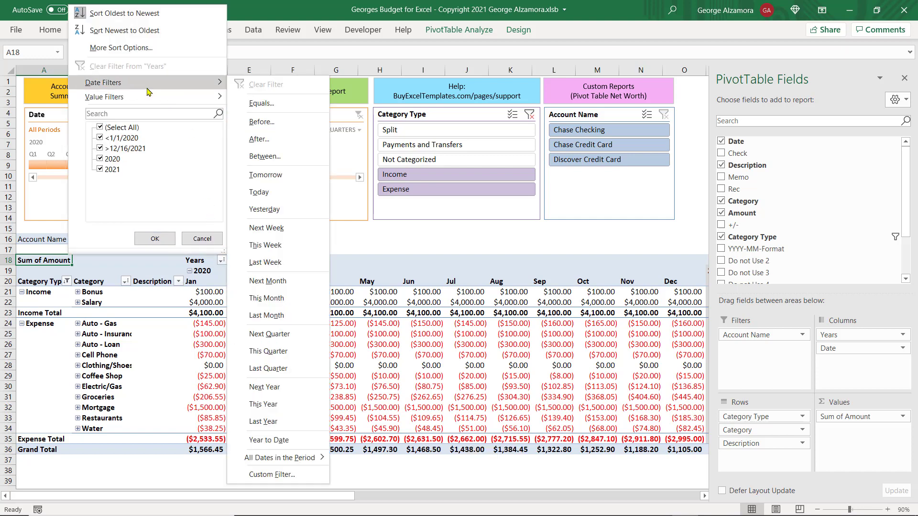
click(288, 440)
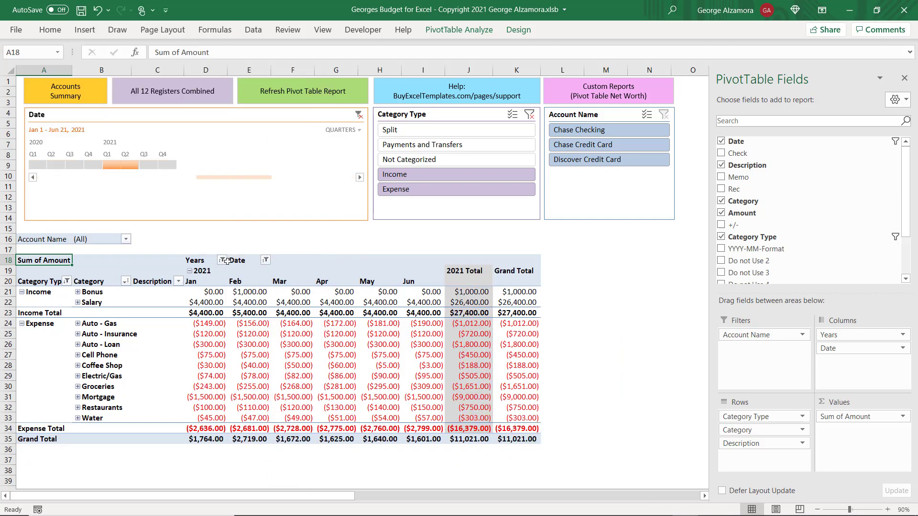
click(222, 260)
click(128, 66)
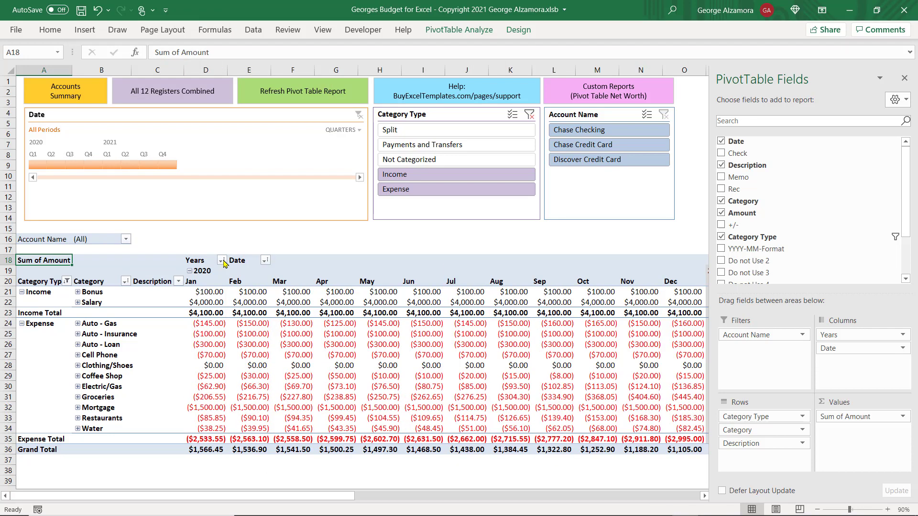
Filter the pivot report's Years field to dates before 6/22/2021, review the result, and remove the filter.
click(221, 260)
mouse_move(211, 82)
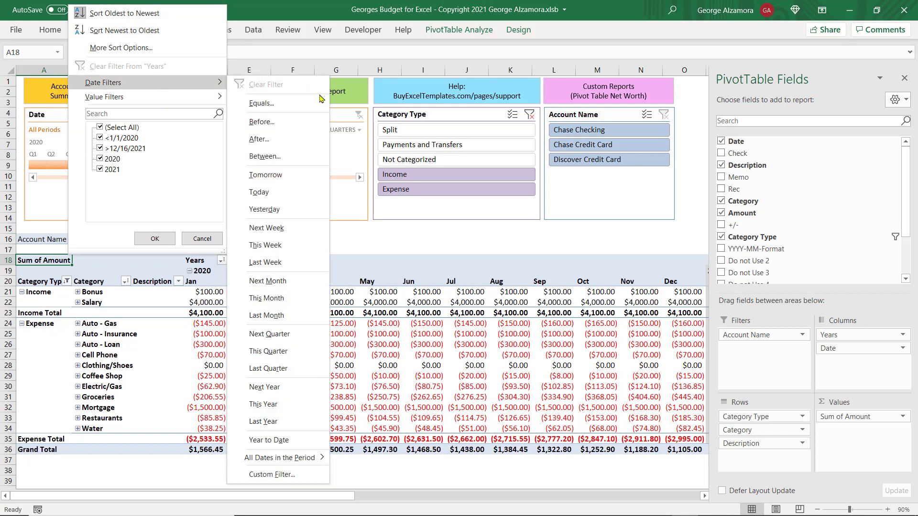
click(286, 121)
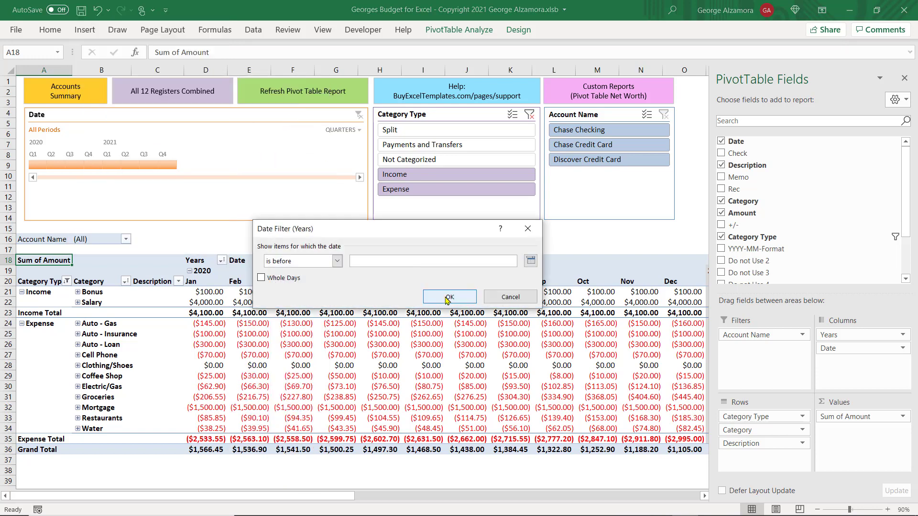
click(530, 262)
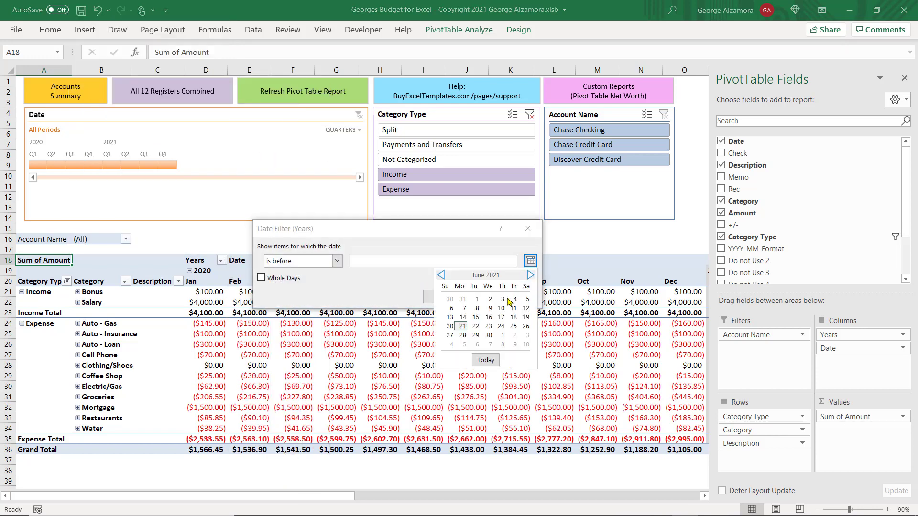
click(475, 326)
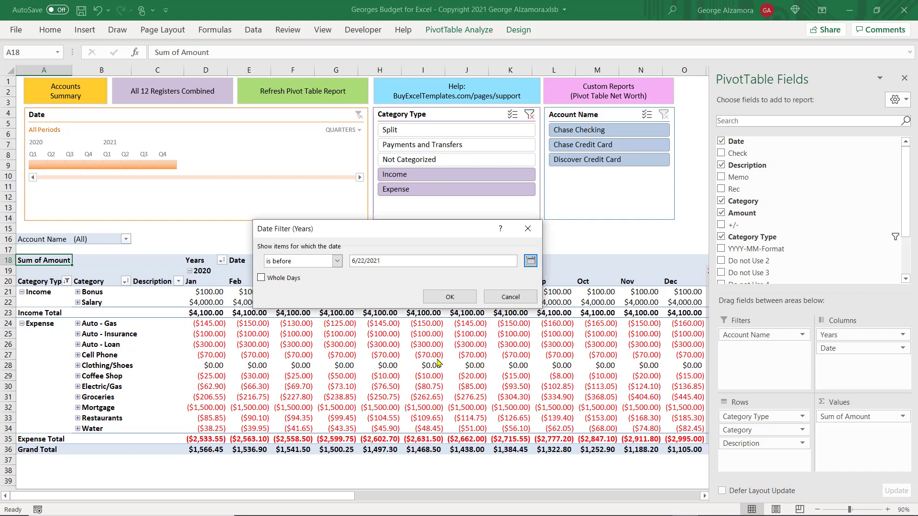
click(450, 297)
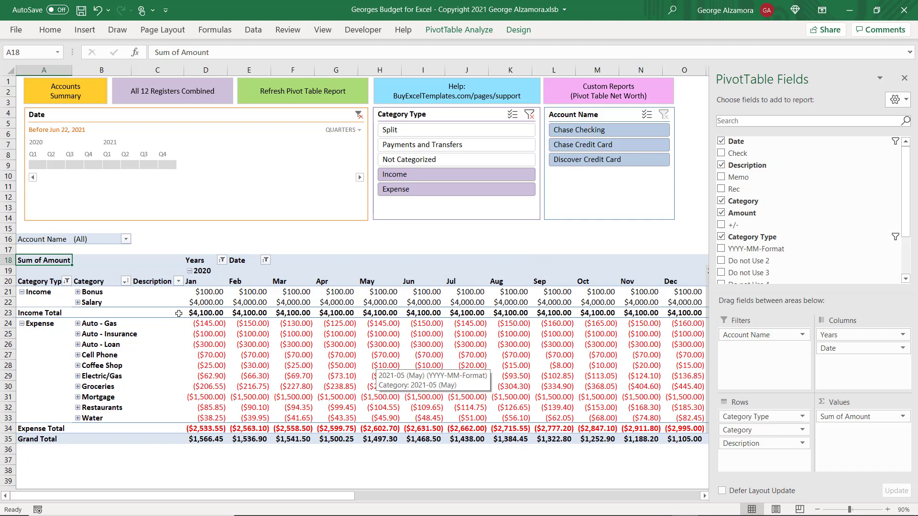
mouse_move(258, 496)
mouse_down()
mouse_move(506, 512)
mouse_move(253, 499)
mouse_up()
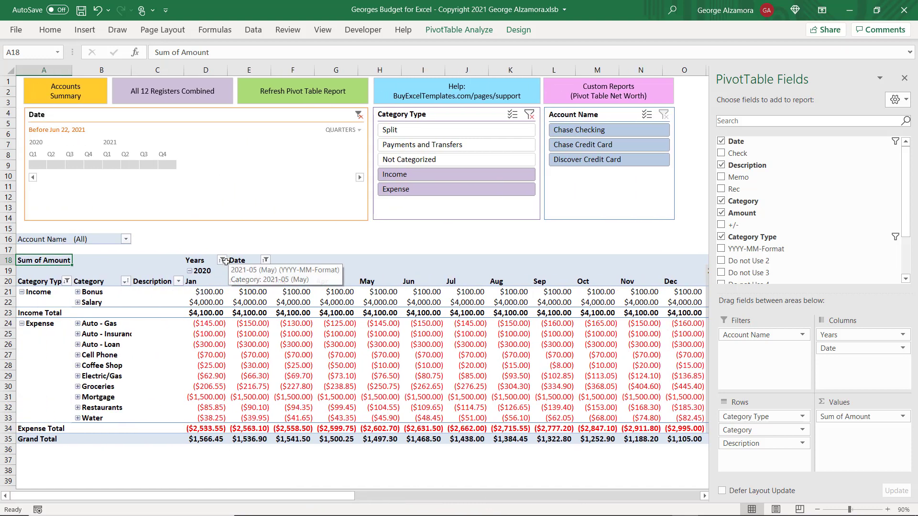
click(223, 260)
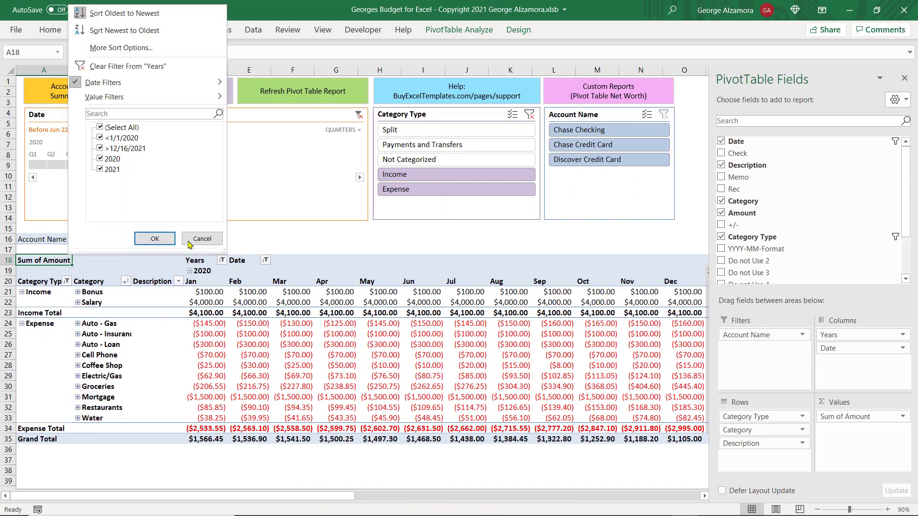
click(131, 69)
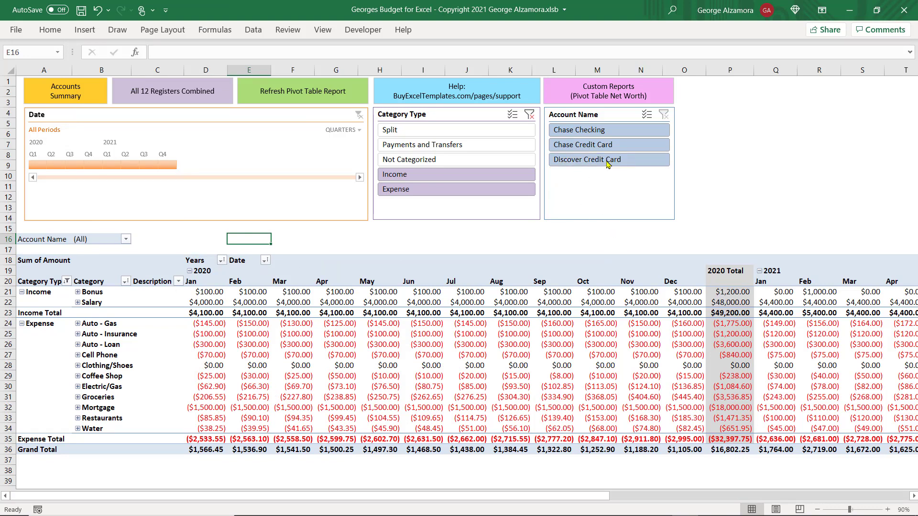
Compare the Account Name slicer with the accounts offered by the report's Account Name filter, leaving the selection at all accounts.
click(572, 114)
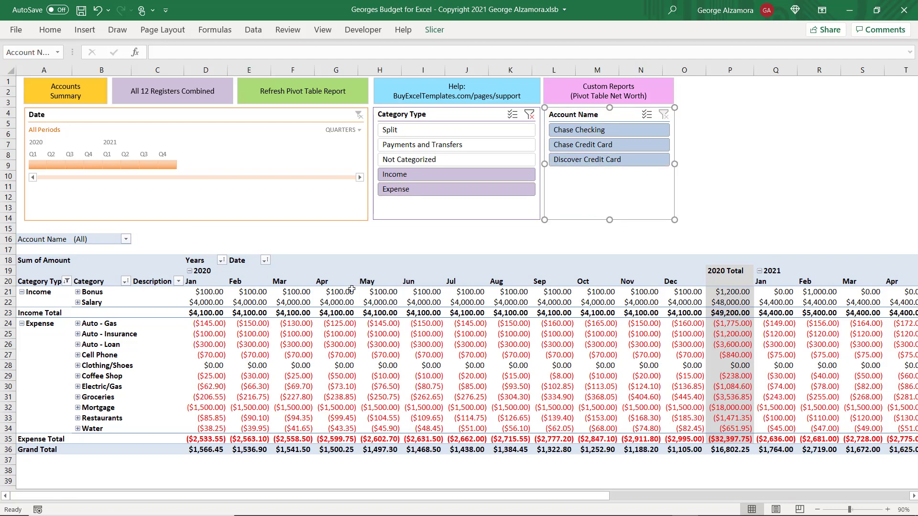
click(126, 240)
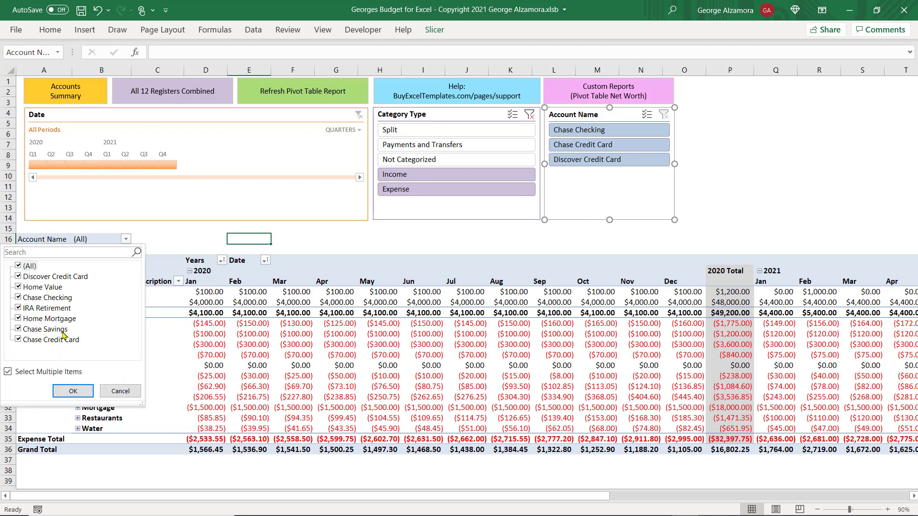
key(Escape)
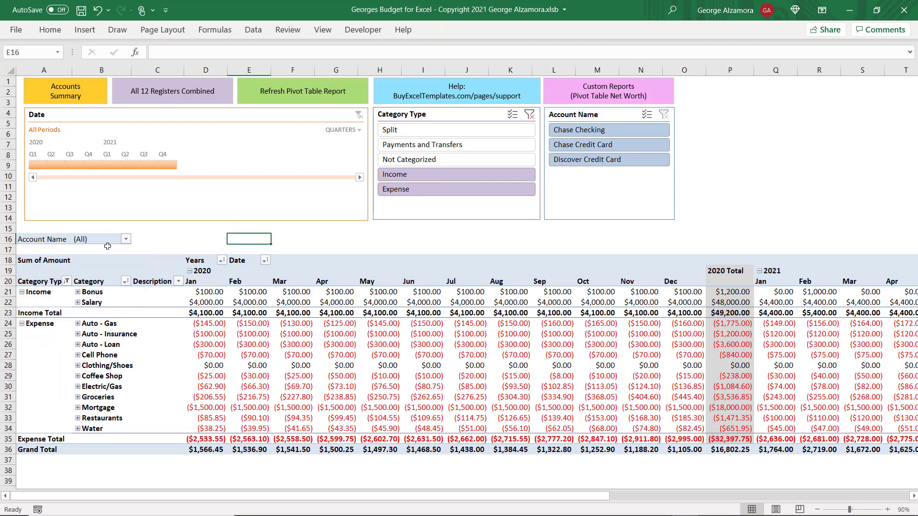
click(123, 239)
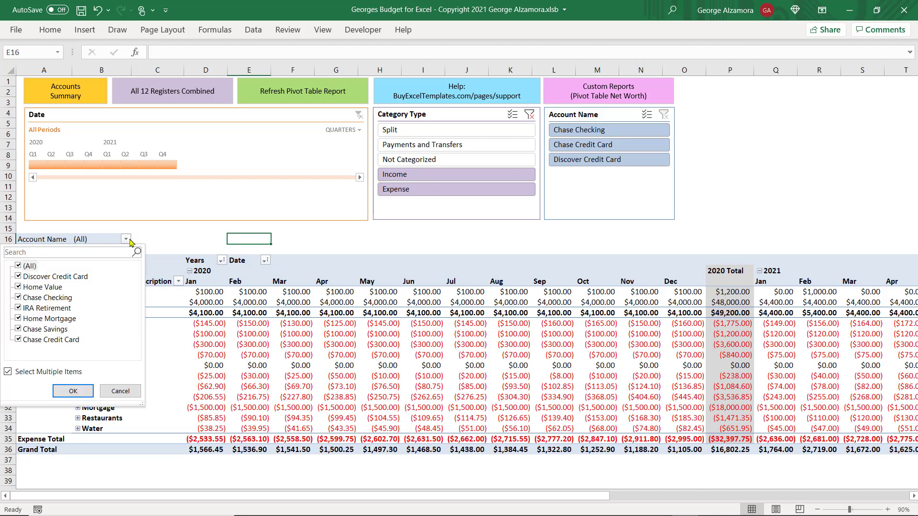
click(175, 239)
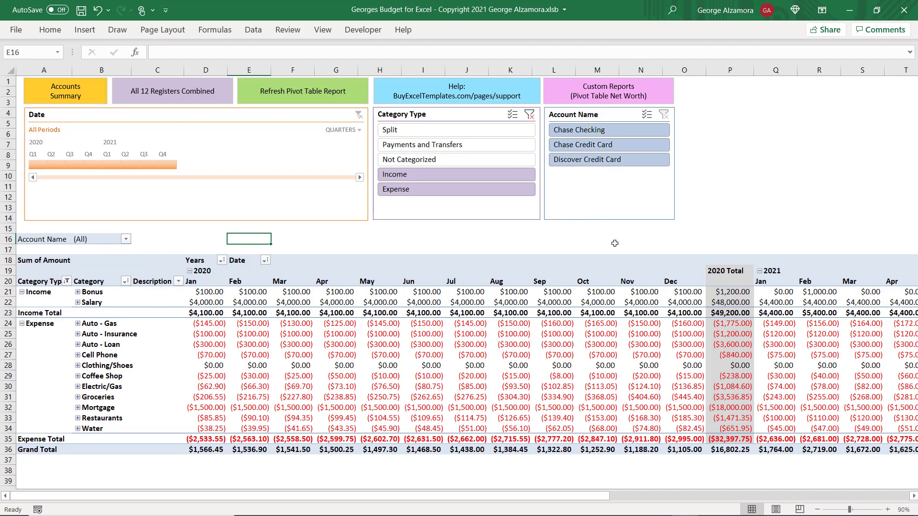
Filter the report to Chase Checking, switch to the Chase and Discover credit cards, and clear the account filter.
click(613, 130)
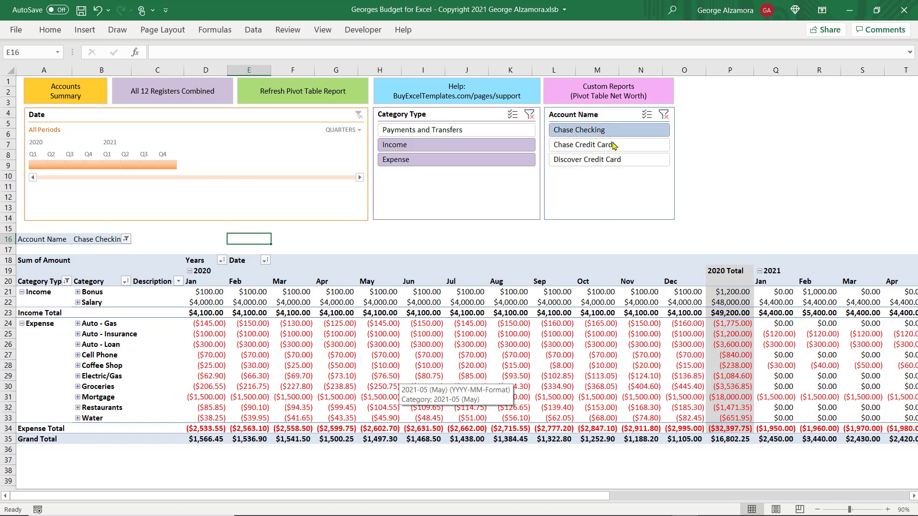
click(614, 159)
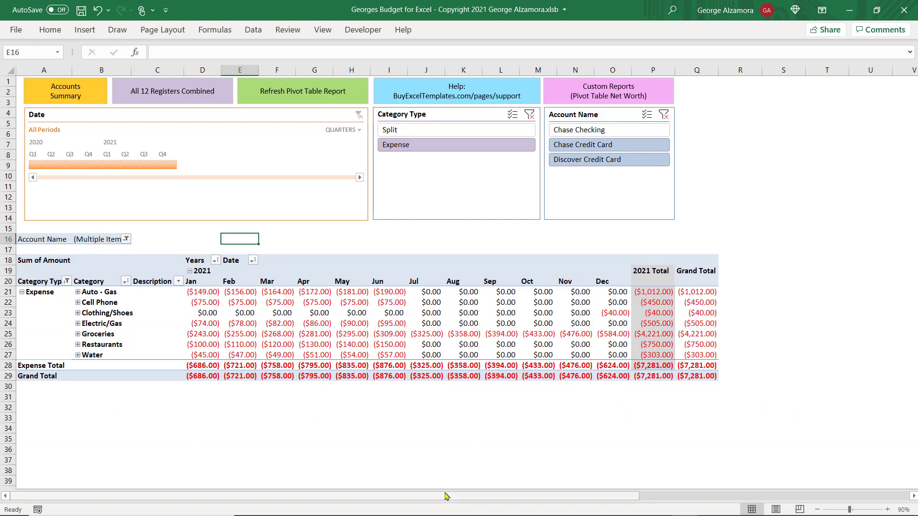
click(663, 116)
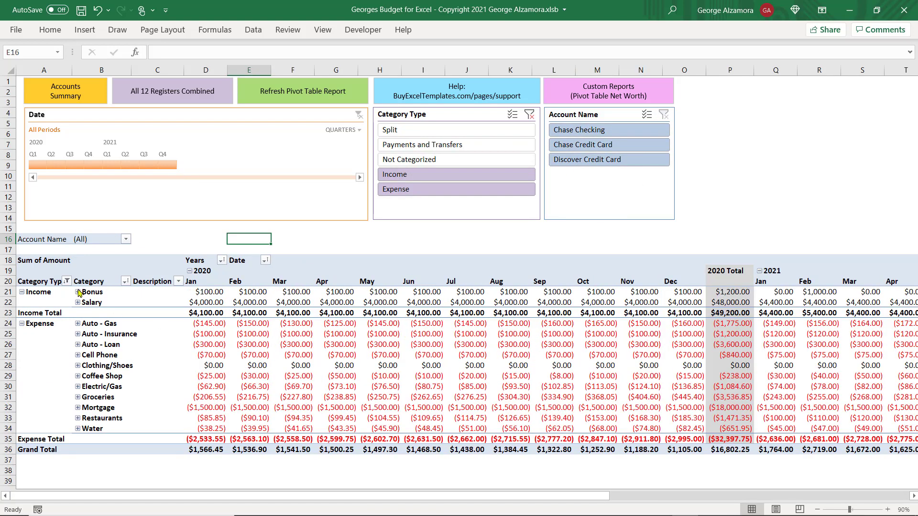
click(155, 241)
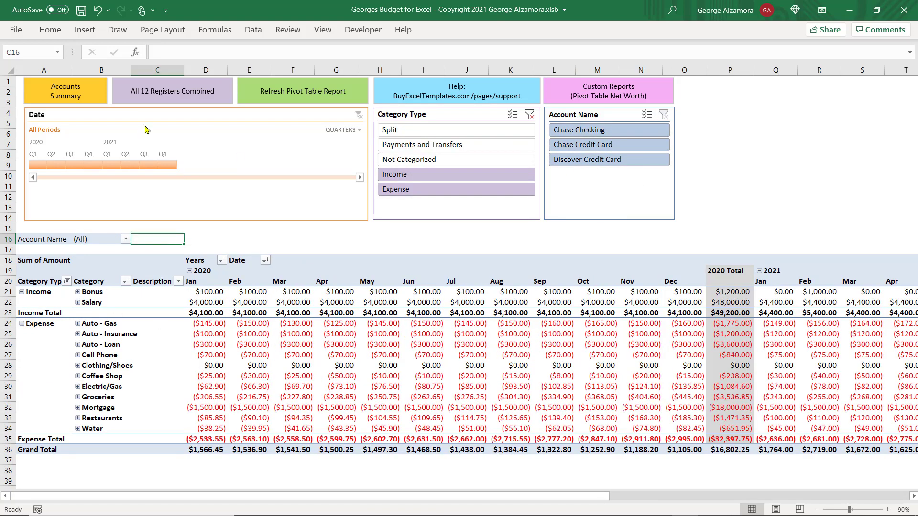
Open the Net Worth Tracker from the Accounts Summary and examine its chart and the pivot table's field layout.
click(54, 96)
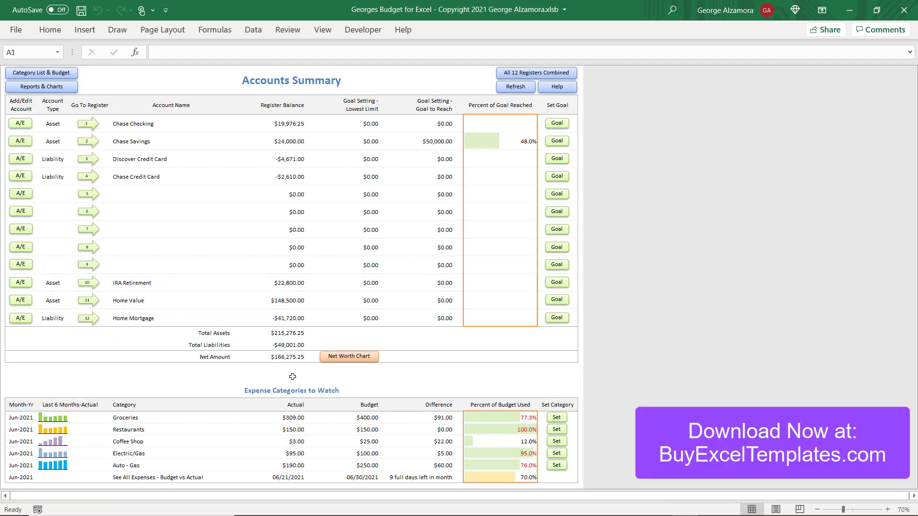
click(359, 365)
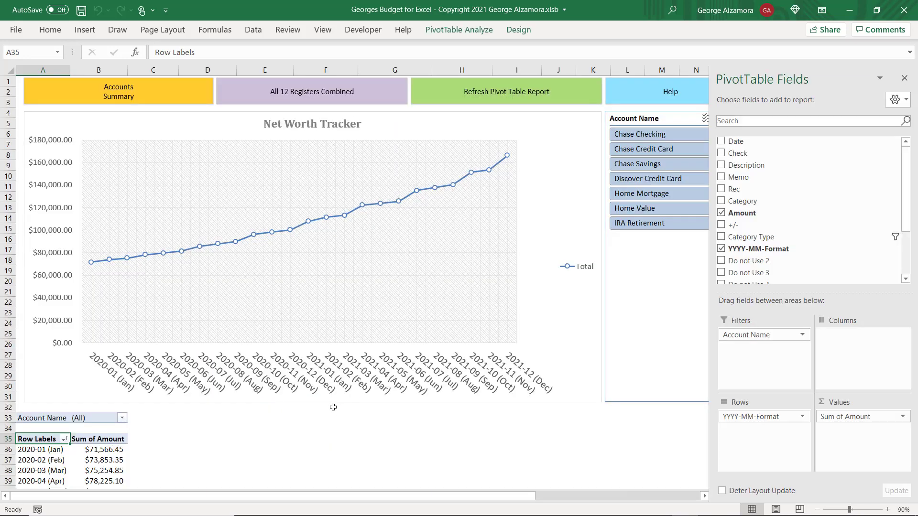
click(452, 419)
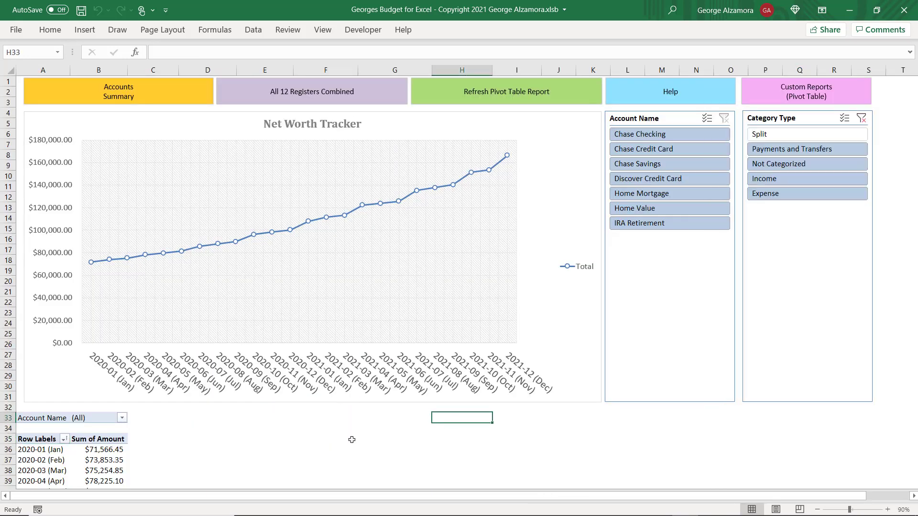
click(80, 444)
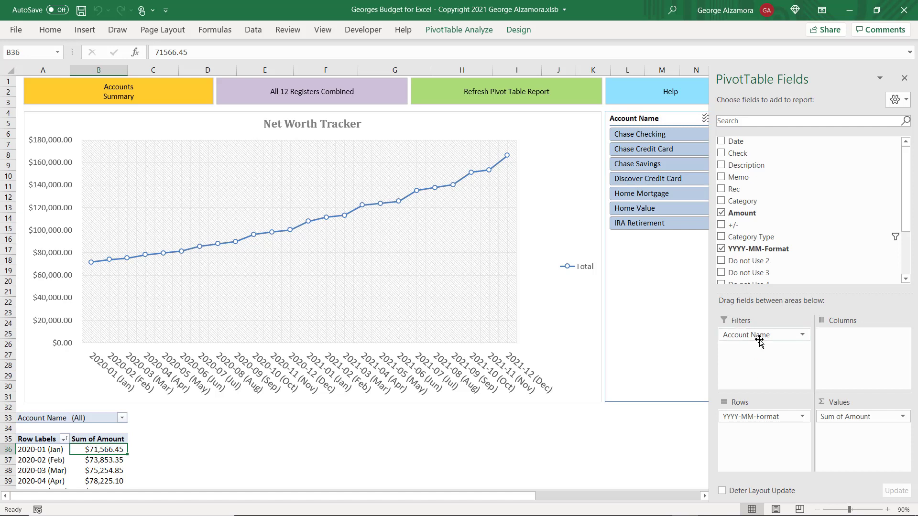
drag(758, 336, 844, 340)
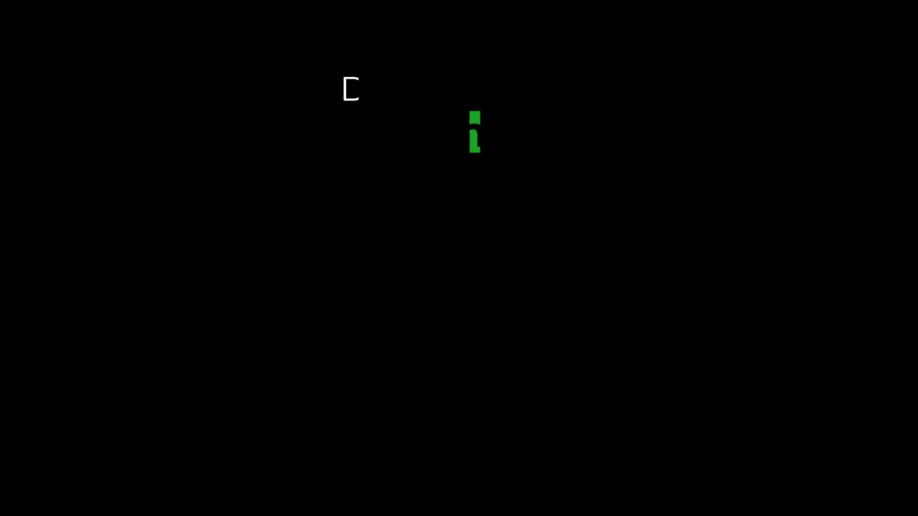